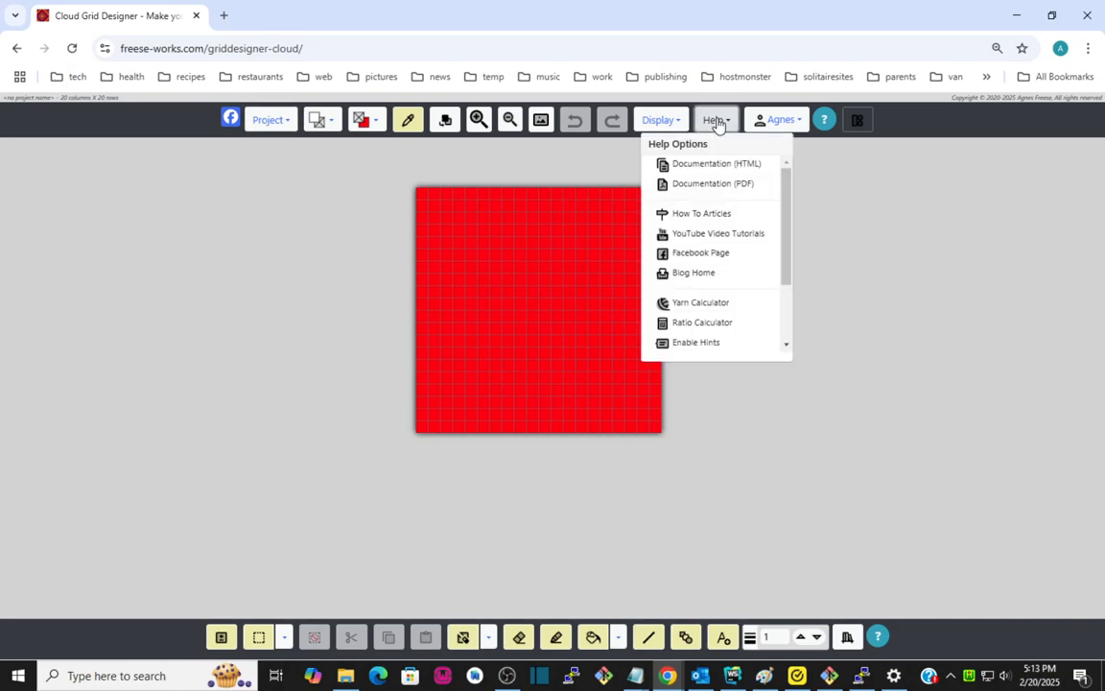
scroll(715, 259, down, 2)
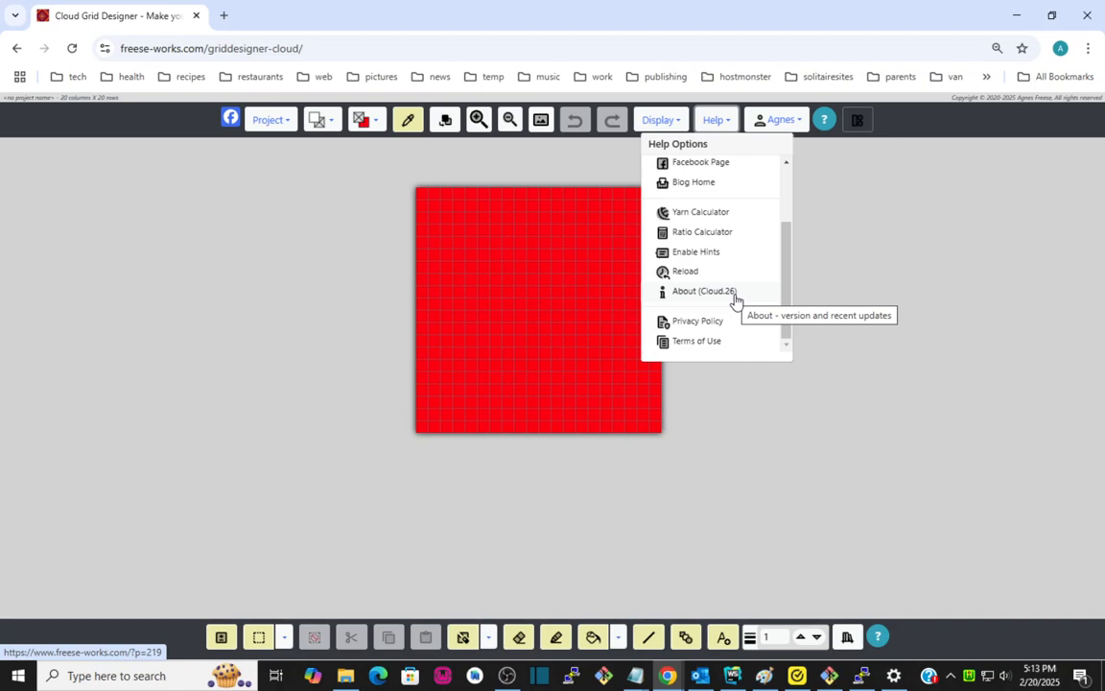
scroll(731, 235, up, 2)
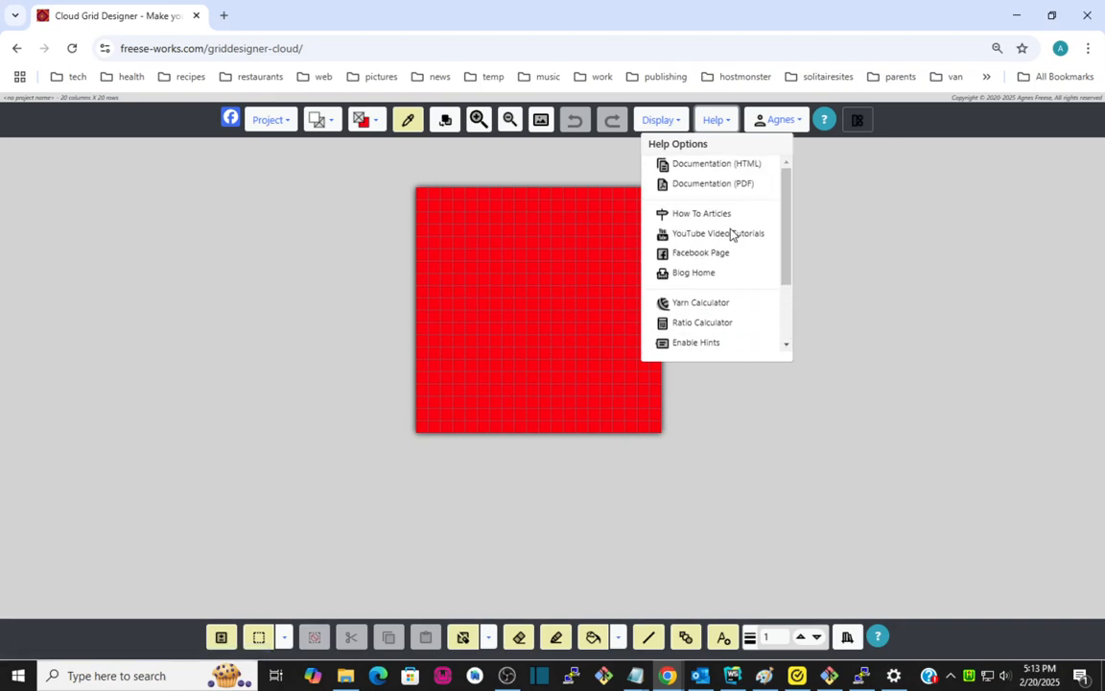
click(714, 119)
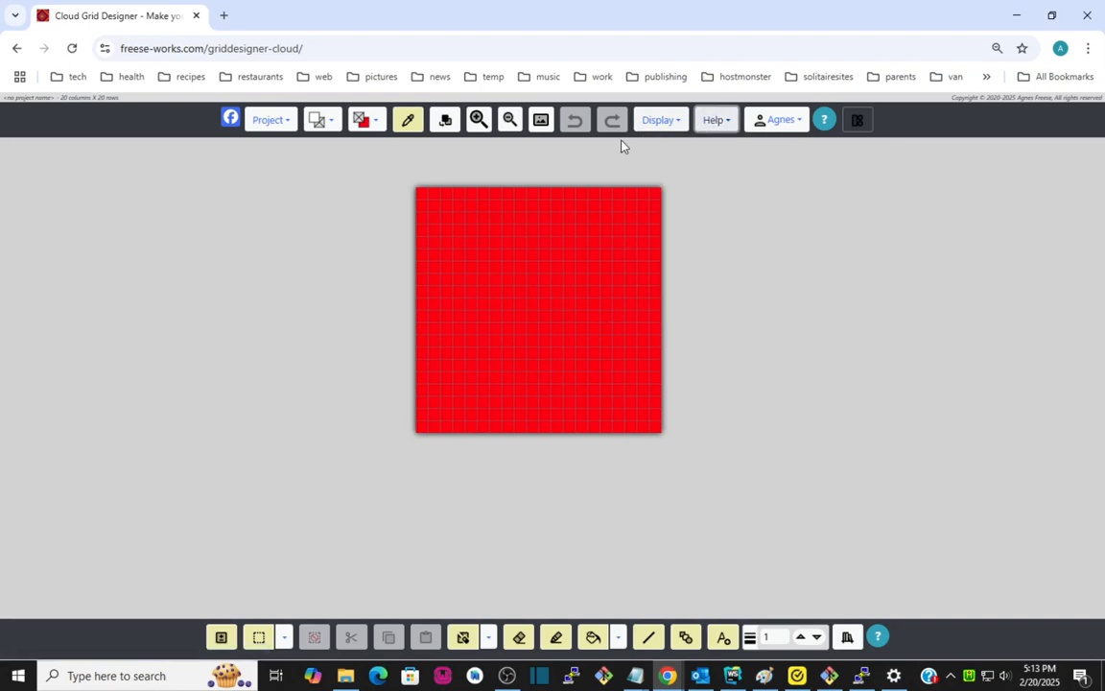
Start a new project from an image, loading the picture ai-generated-8621650_1280-ArtTower.jpg.
click(259, 119)
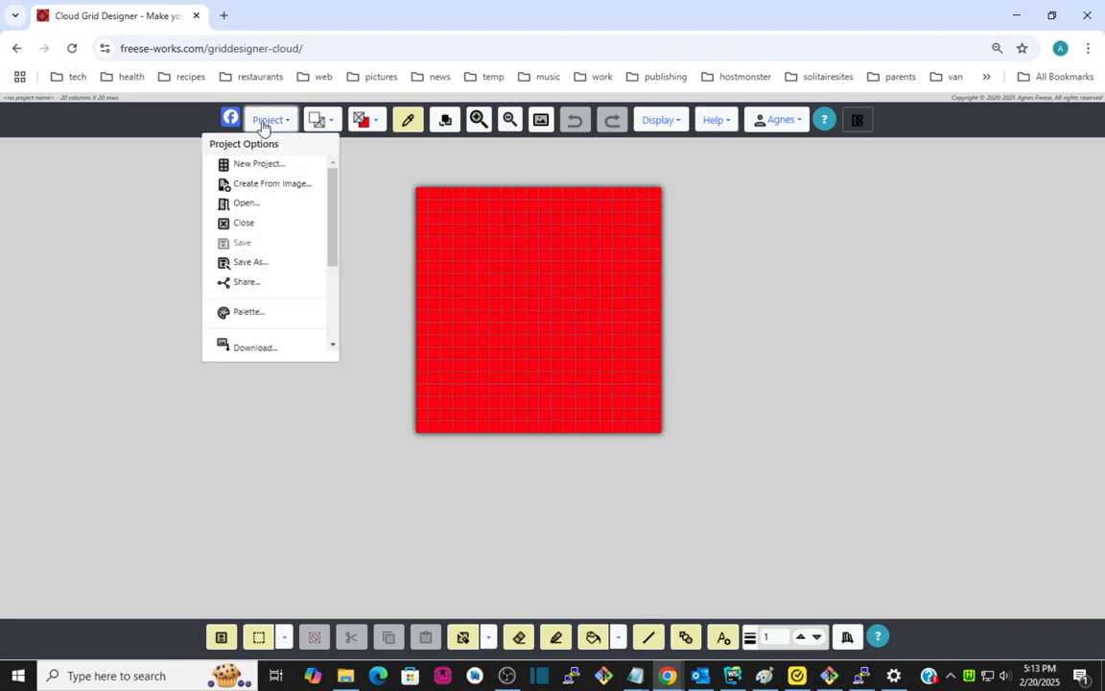
click(264, 183)
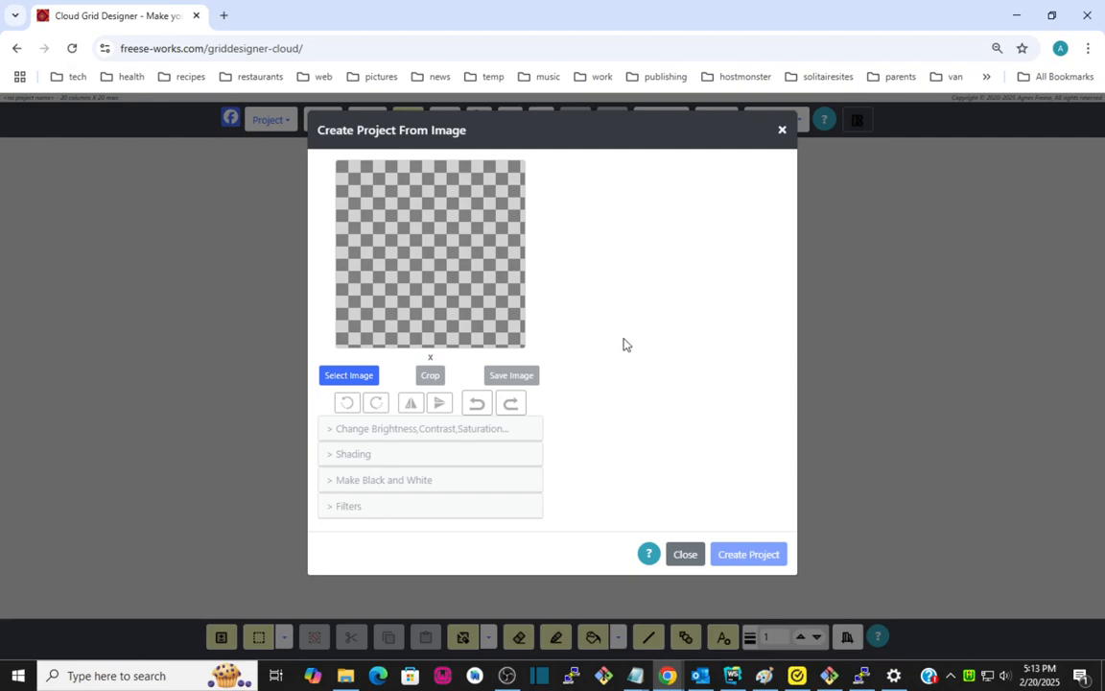
click(341, 375)
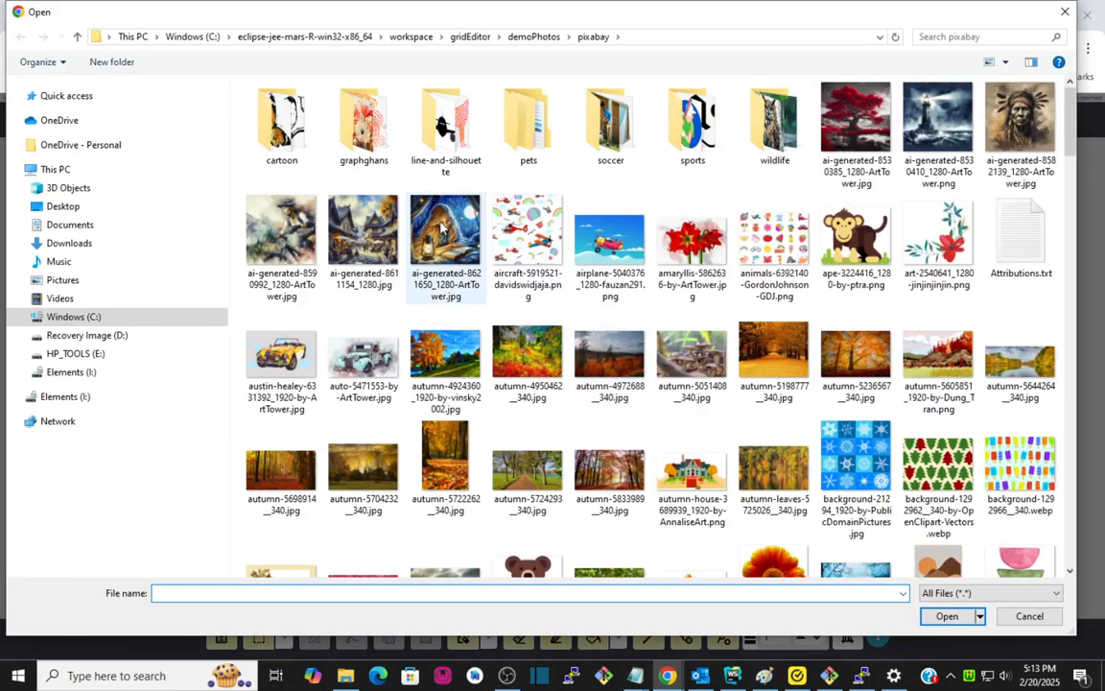
click(445, 240)
click(949, 617)
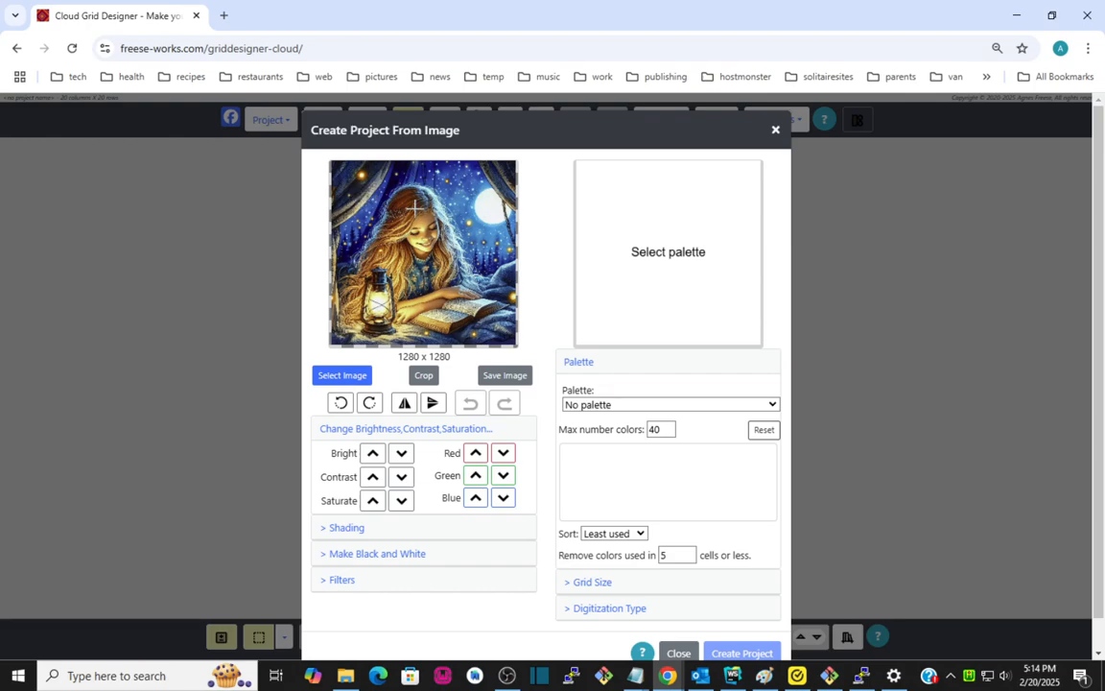
Open the crop tool and move and resize the crop frame over the girl's face and shoulders.
click(421, 378)
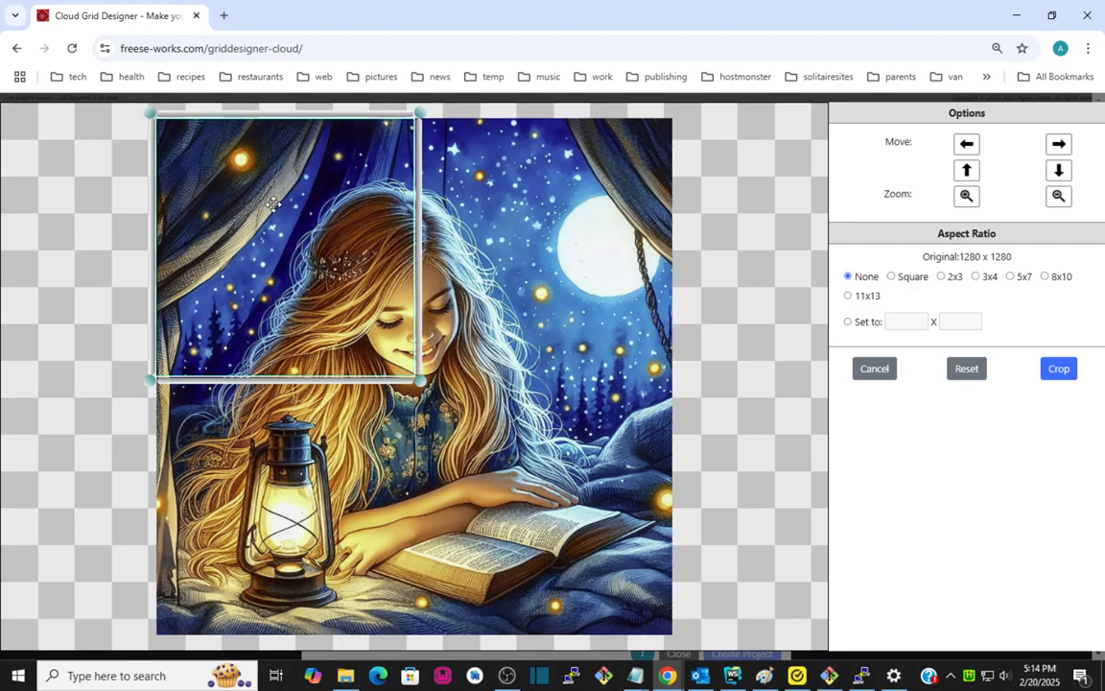
drag(275, 206, 381, 288)
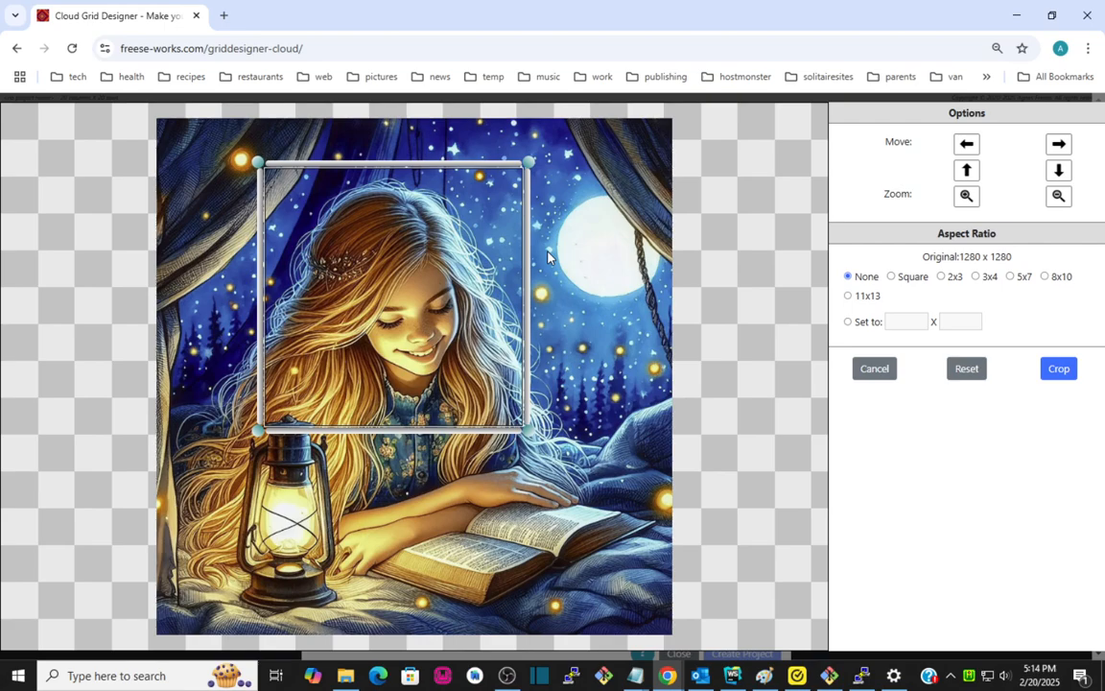
mouse_move(529, 252)
mouse_down()
mouse_move(631, 248)
mouse_move(539, 260)
mouse_up()
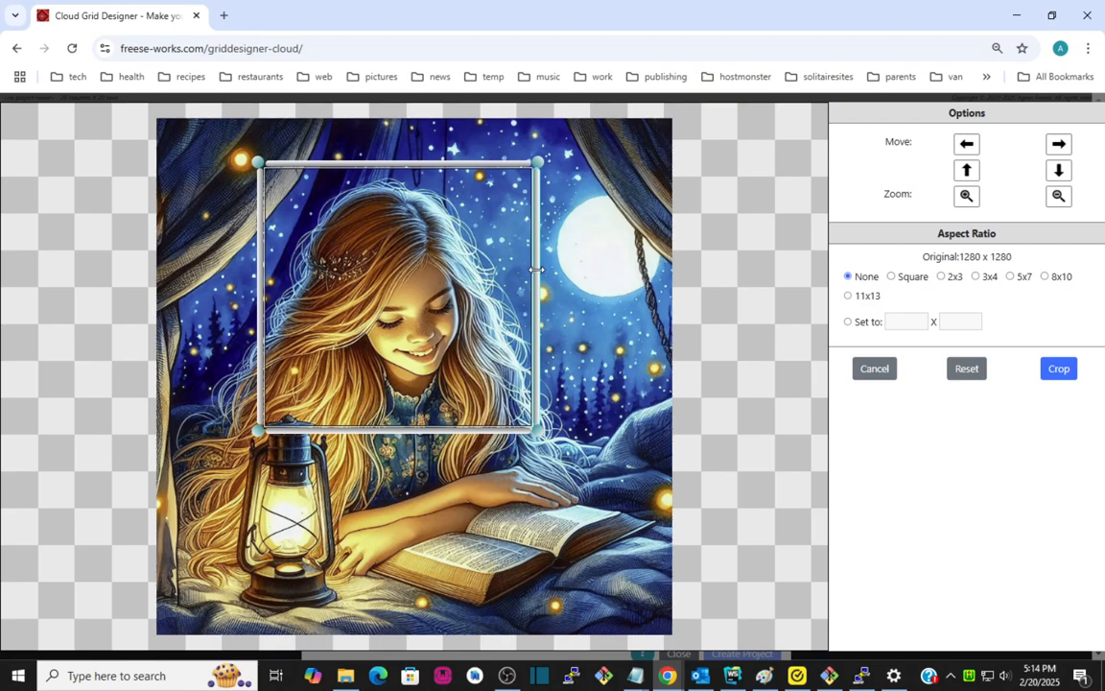
mouse_move(536, 269)
mouse_down()
mouse_move(589, 267)
mouse_move(525, 273)
mouse_up()
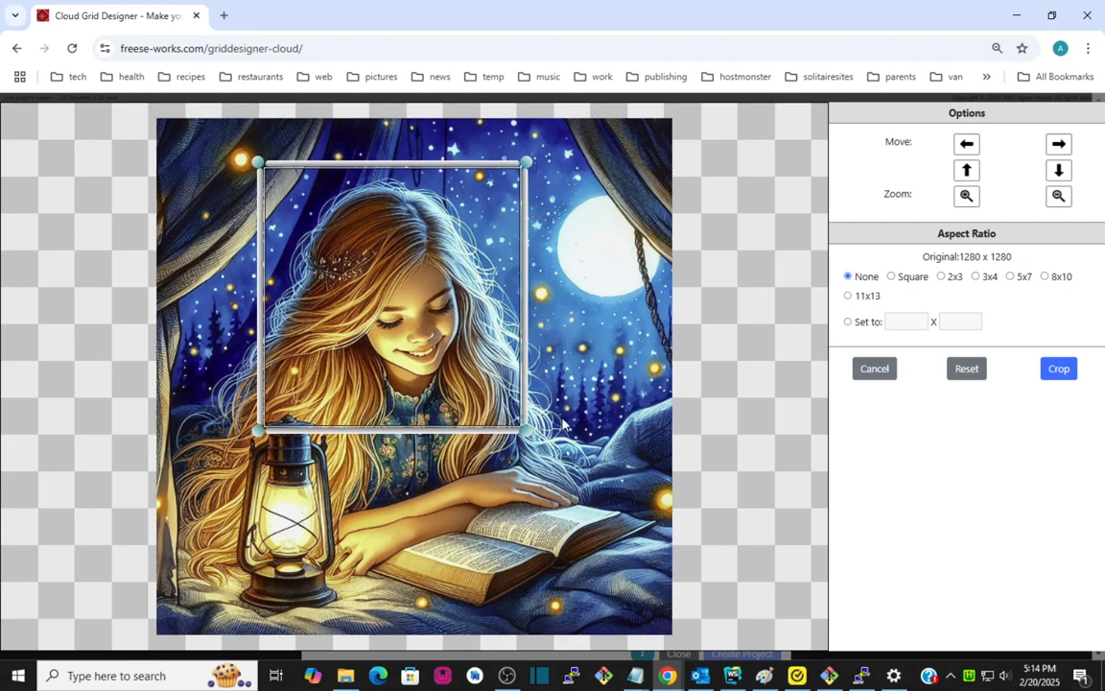
mouse_move(527, 433)
mouse_down()
mouse_move(574, 488)
mouse_move(536, 444)
mouse_up()
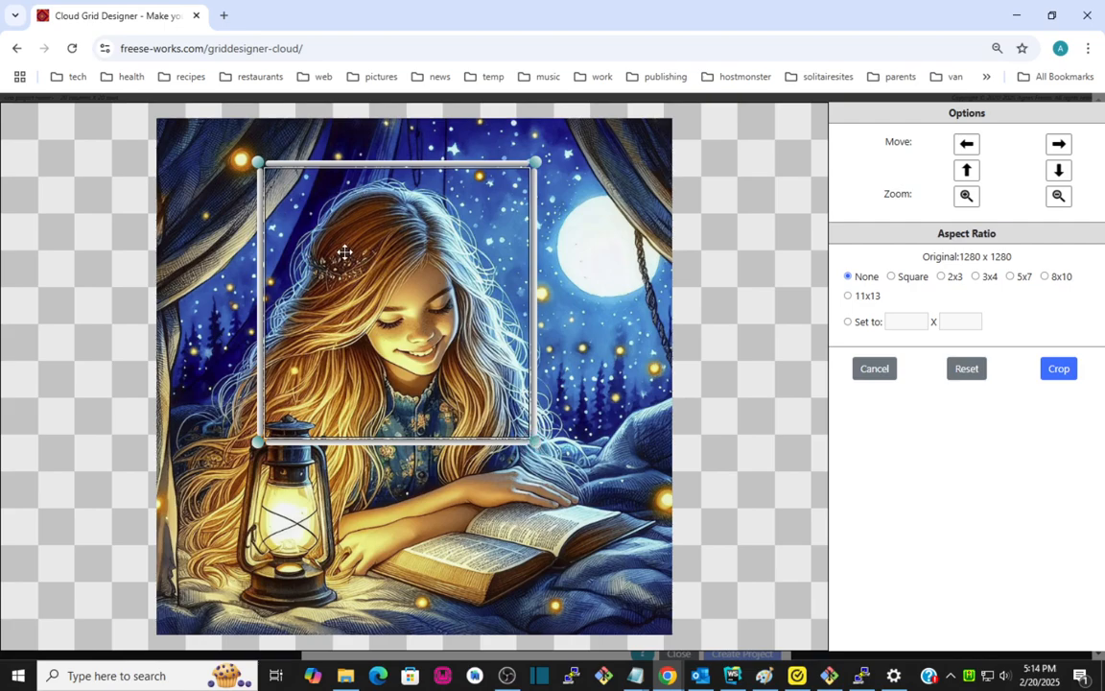
mouse_move(388, 288)
mouse_down()
mouse_move(430, 288)
mouse_move(380, 284)
mouse_up()
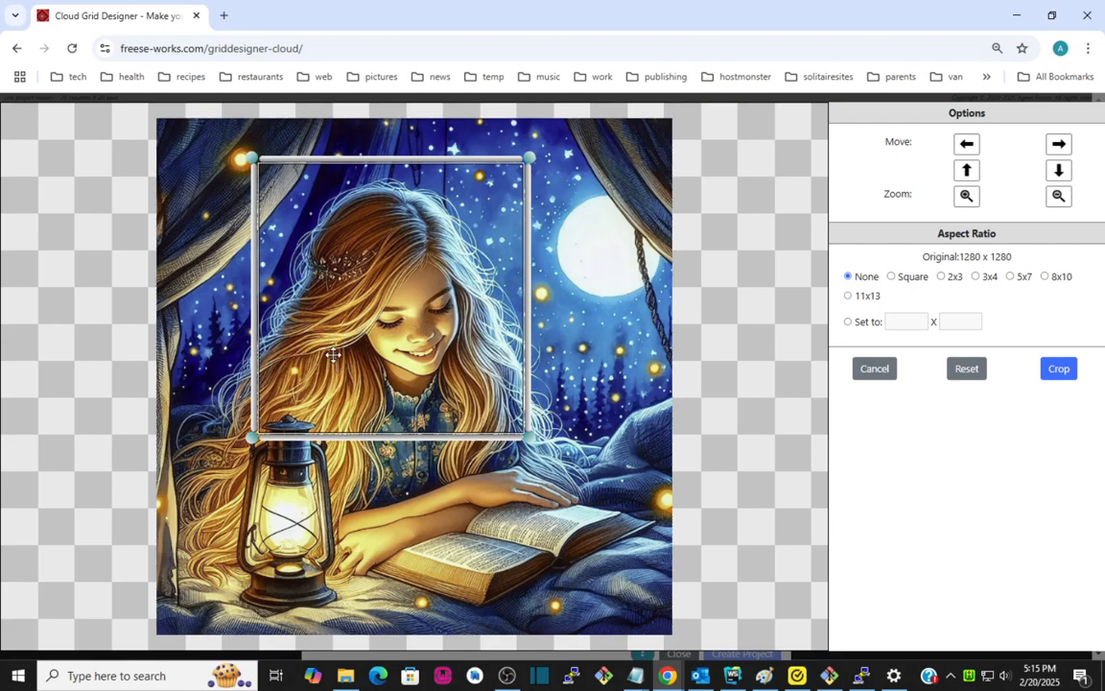
Shift the image left and down beneath the crop frame, and zoom it in three times and out twice.
click(968, 144)
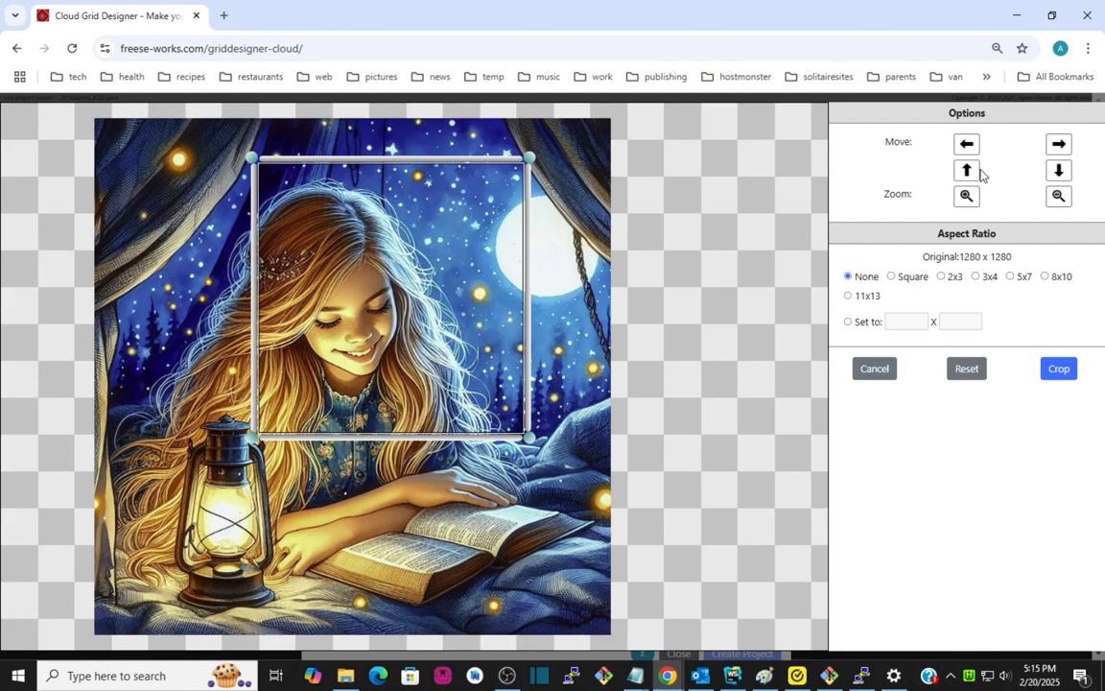
click(1058, 172)
click(1059, 172)
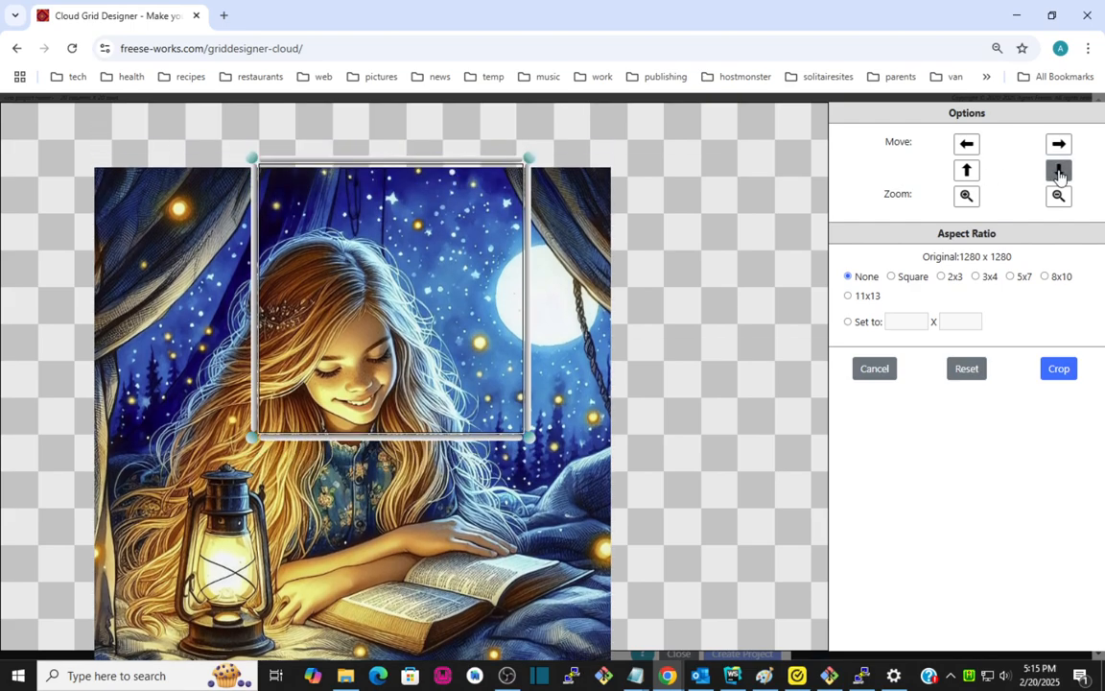
click(966, 196)
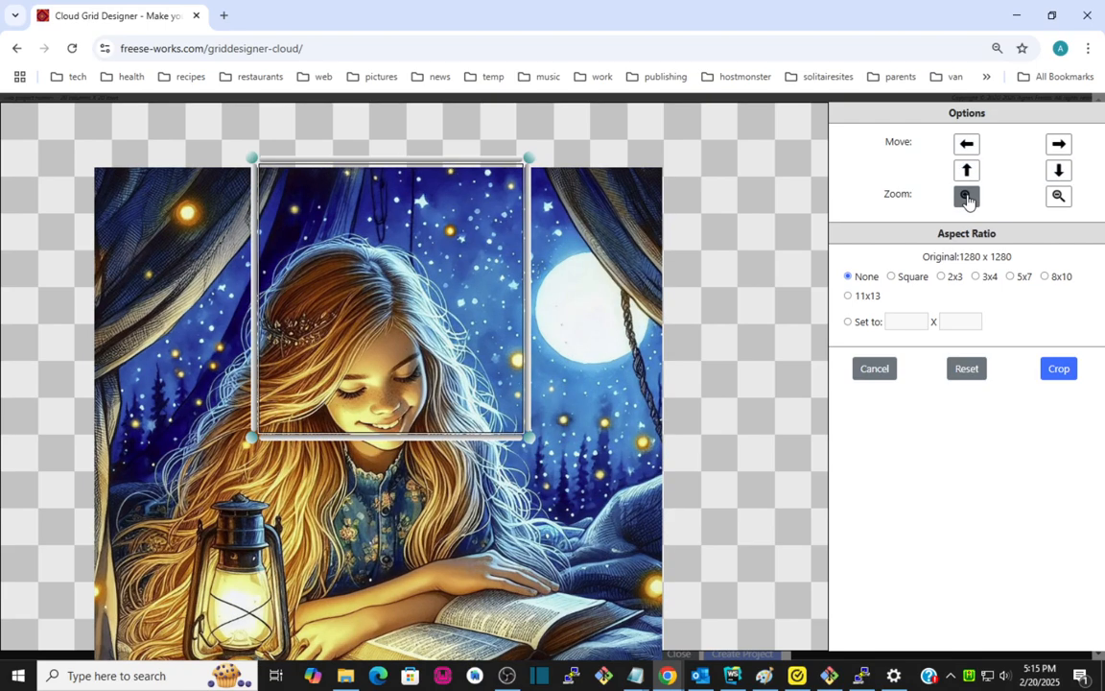
click(966, 195)
click(966, 196)
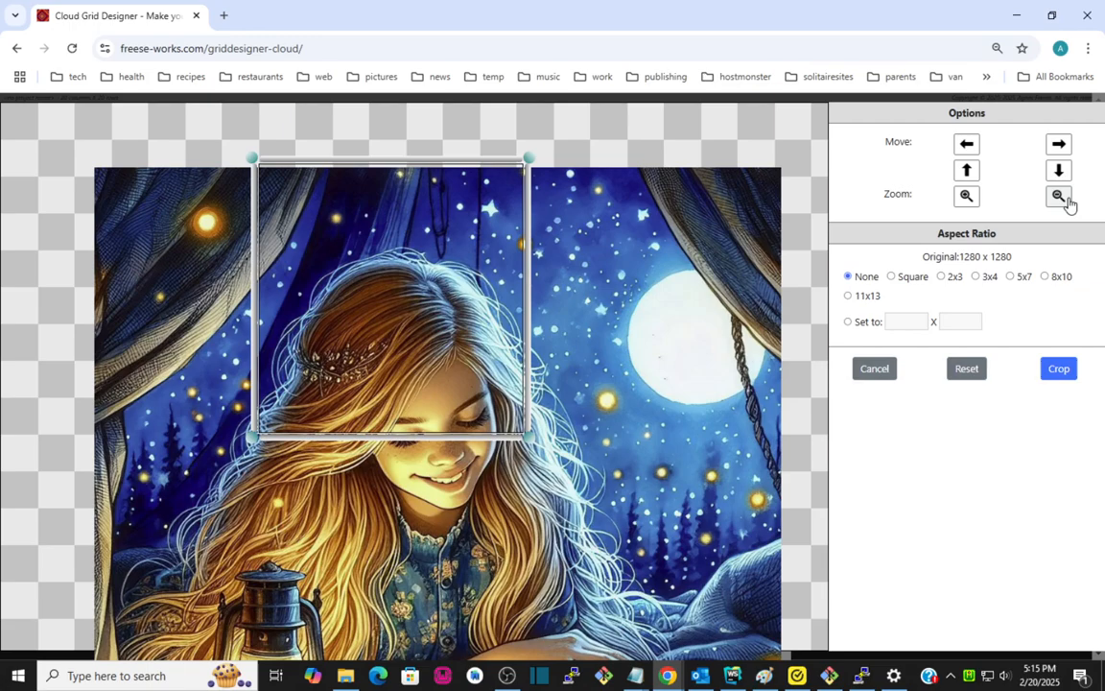
click(1060, 197)
click(1060, 197)
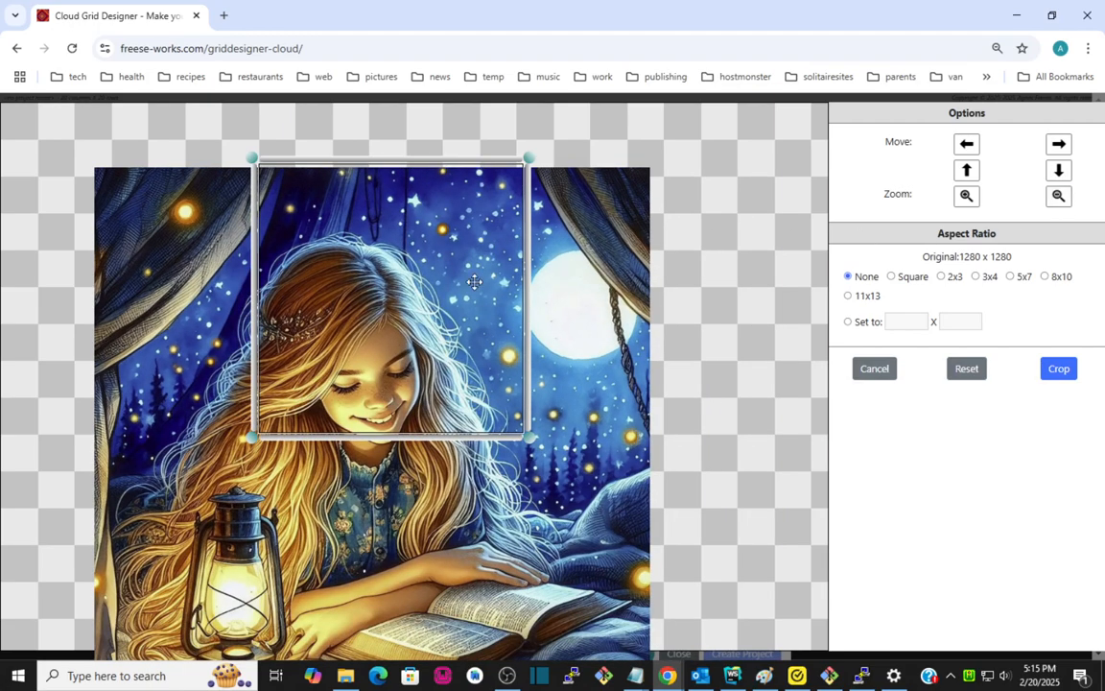
Reposition and widen the crop frame, apply the Square aspect ratio, and enlarge the square around the girl's face.
drag(464, 286, 419, 343)
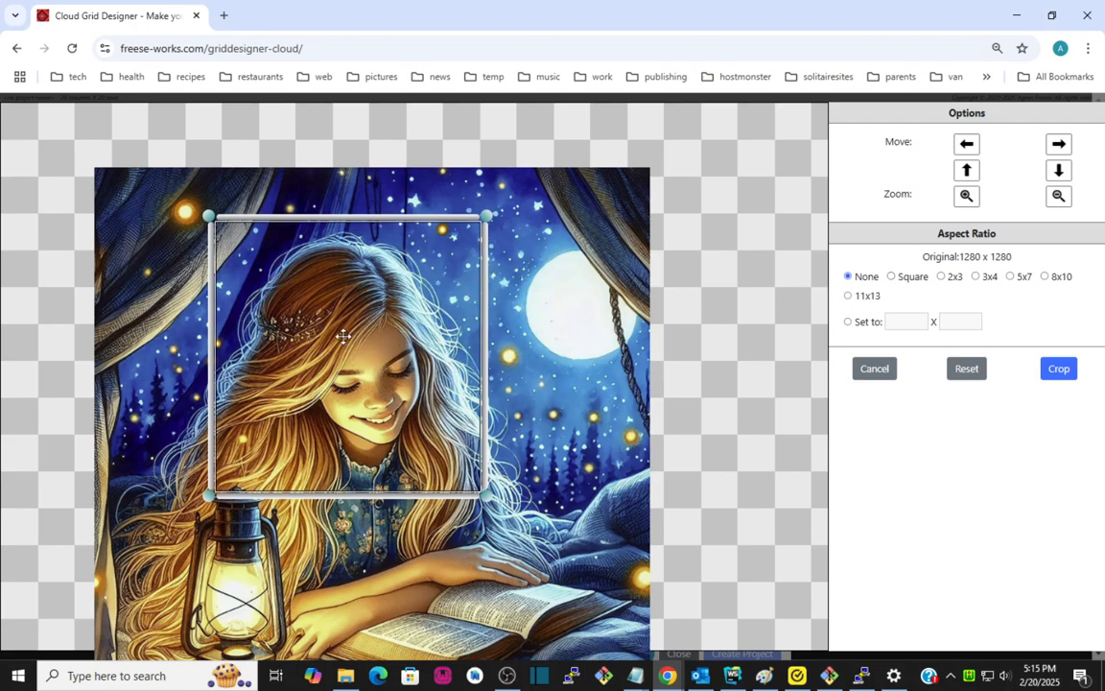
drag(485, 357, 608, 361)
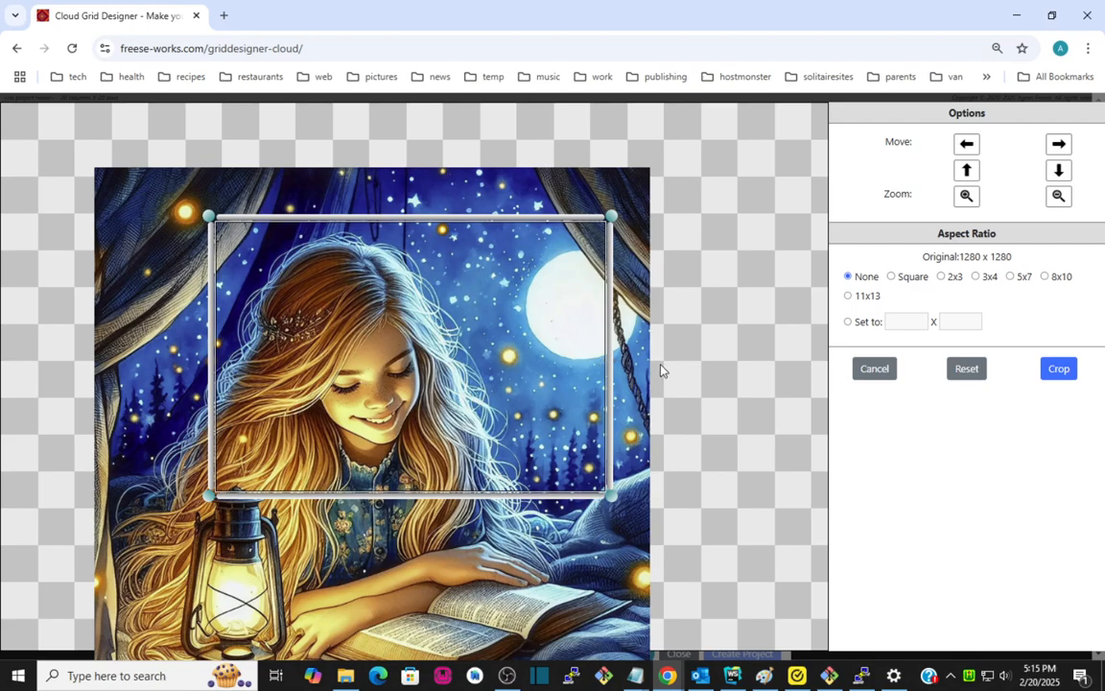
click(912, 282)
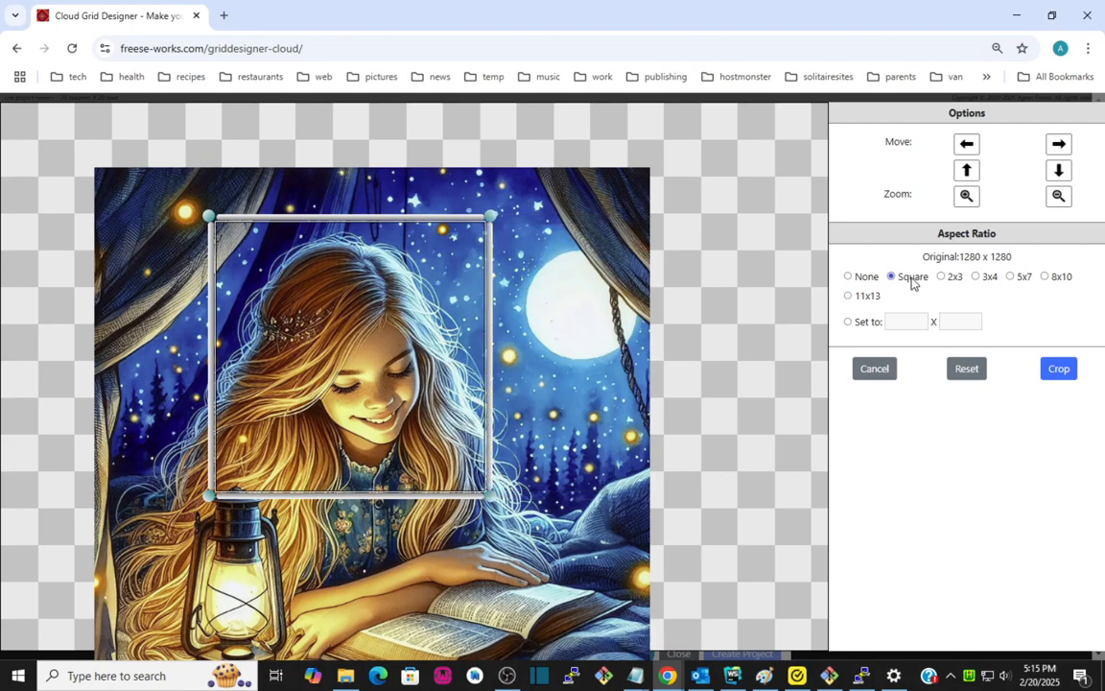
mouse_move(309, 340)
mouse_down()
mouse_move(356, 403)
mouse_move(316, 335)
mouse_up()
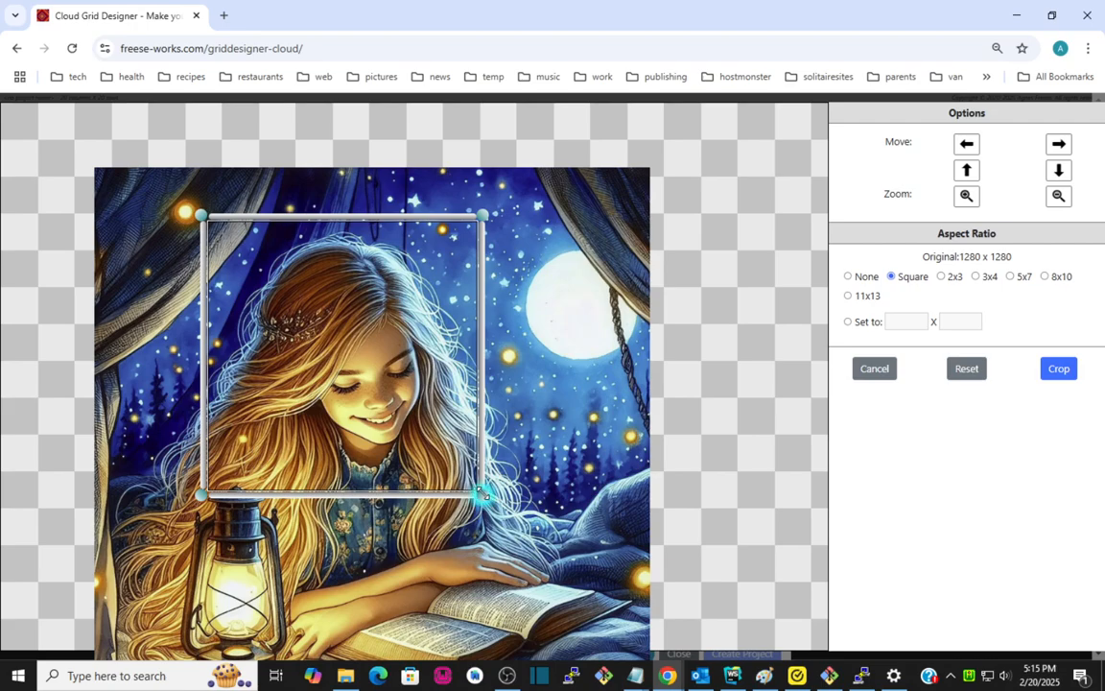
drag(483, 494, 502, 527)
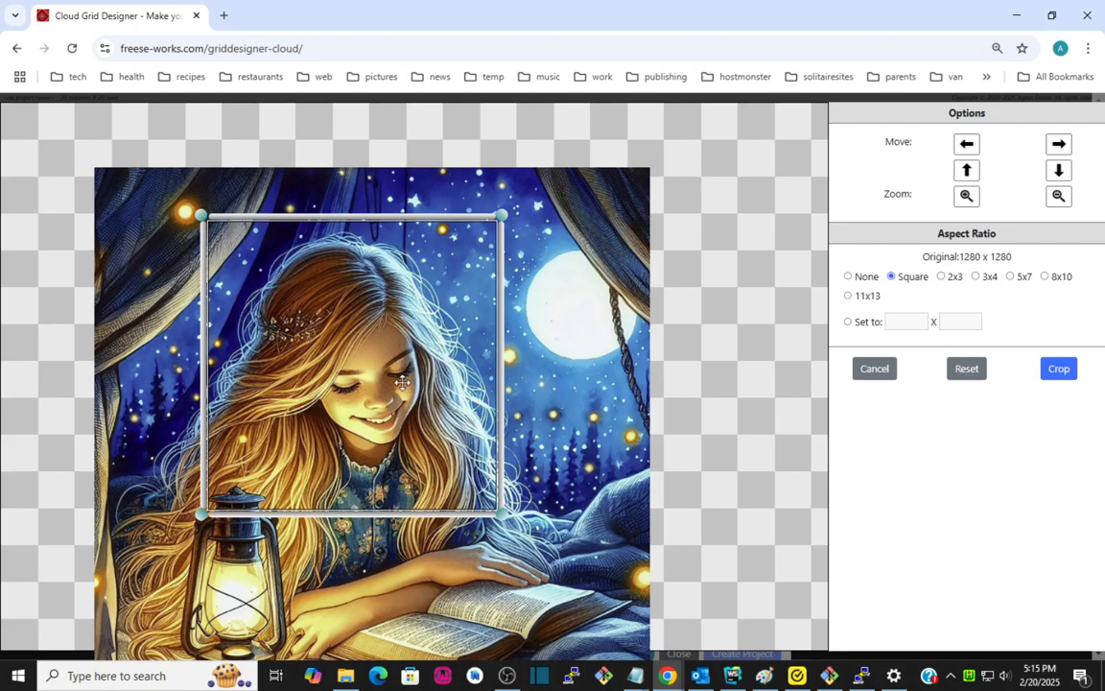
Try the 2x3, 3x4, 5x7, 8x10 and 11x13 aspect ratio presets on the crop frame.
click(943, 277)
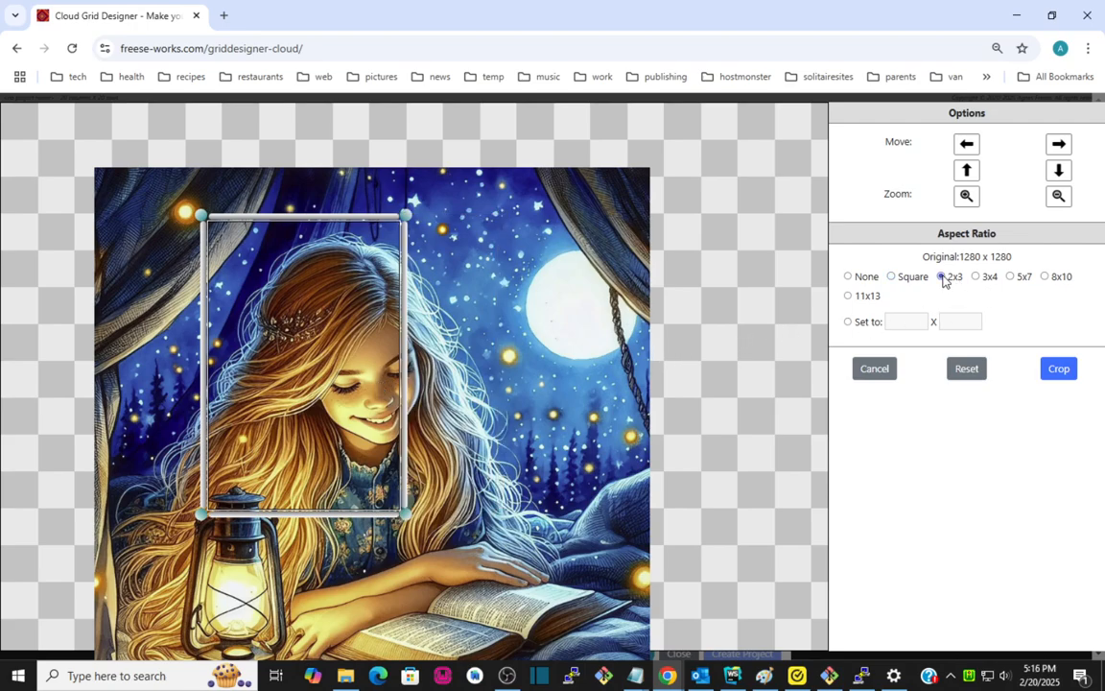
click(991, 279)
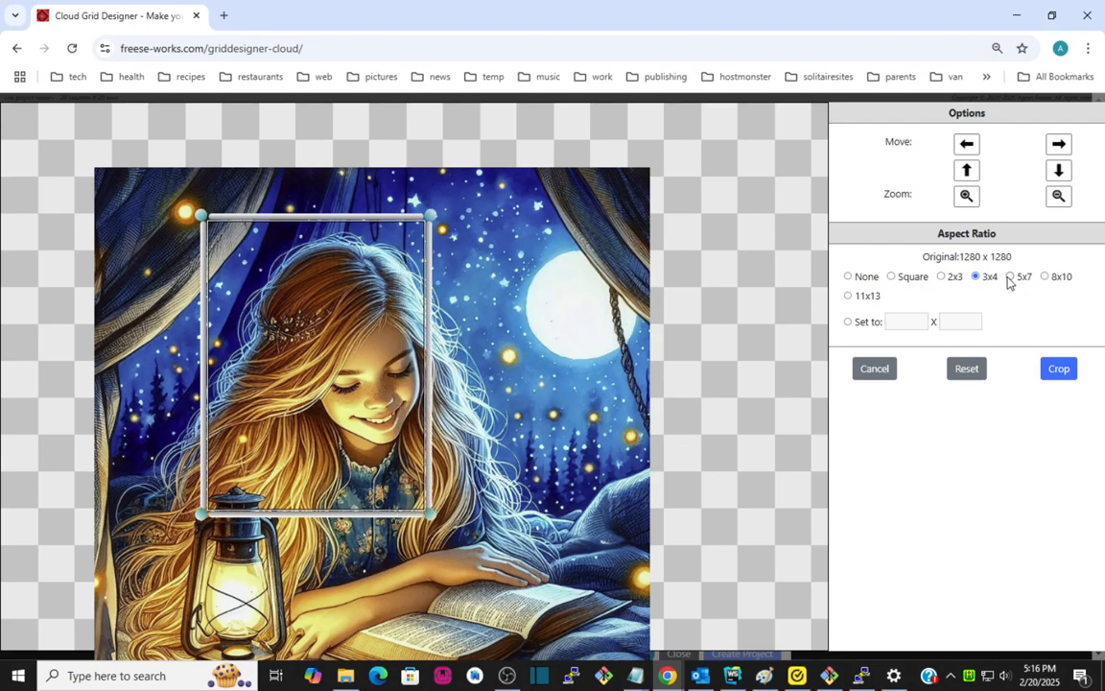
click(1018, 280)
click(1060, 281)
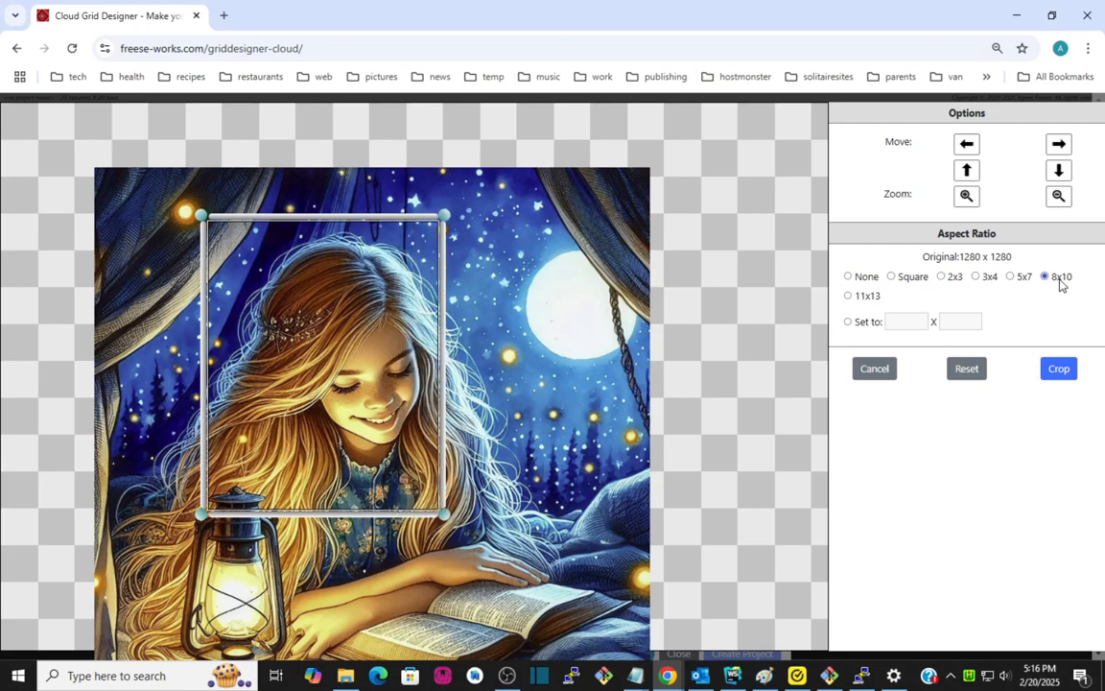
click(866, 297)
Set a custom 1 x 3 aspect ratio and move and enlarge the tall crop frame over the girl.
click(864, 325)
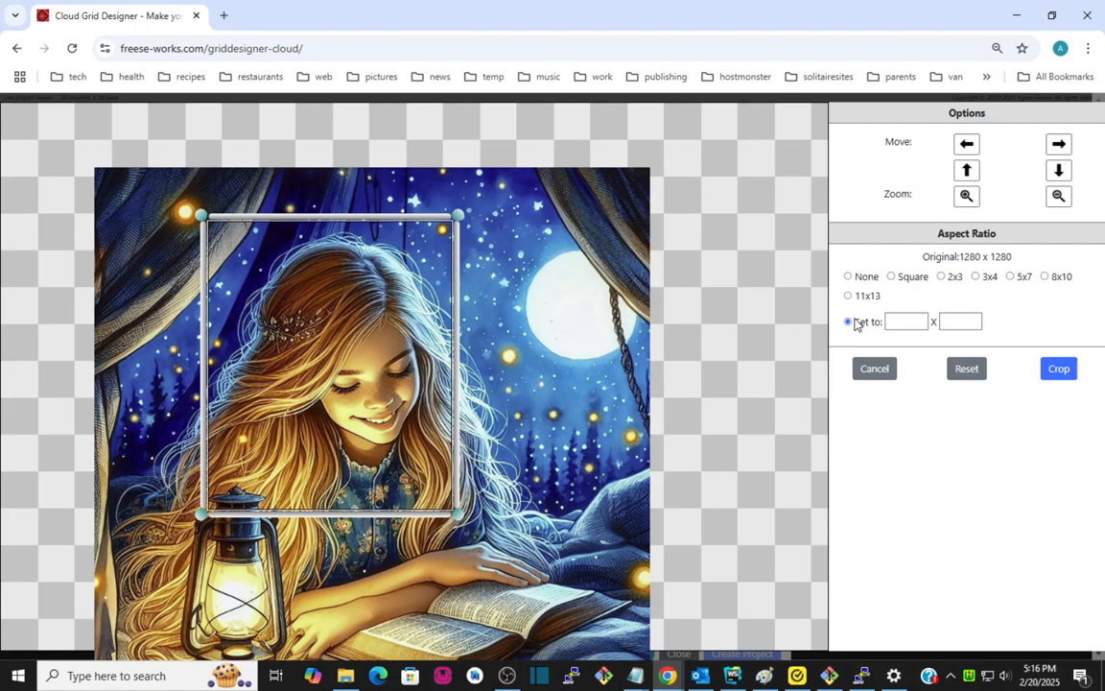
click(907, 323)
click(948, 322)
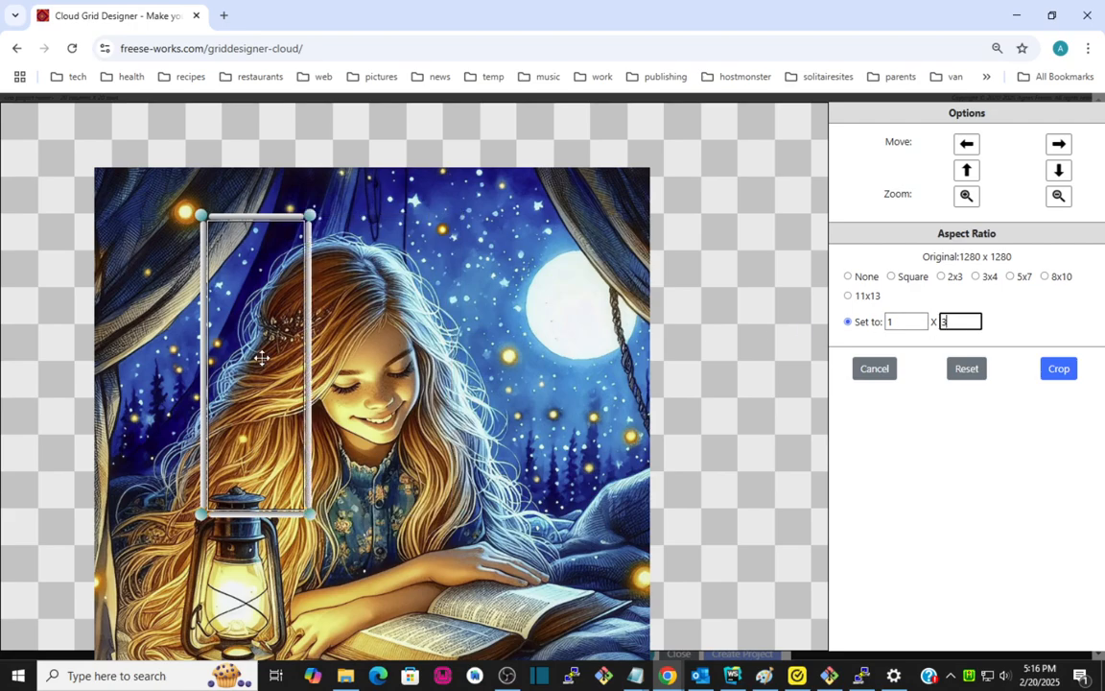
drag(251, 357, 292, 354)
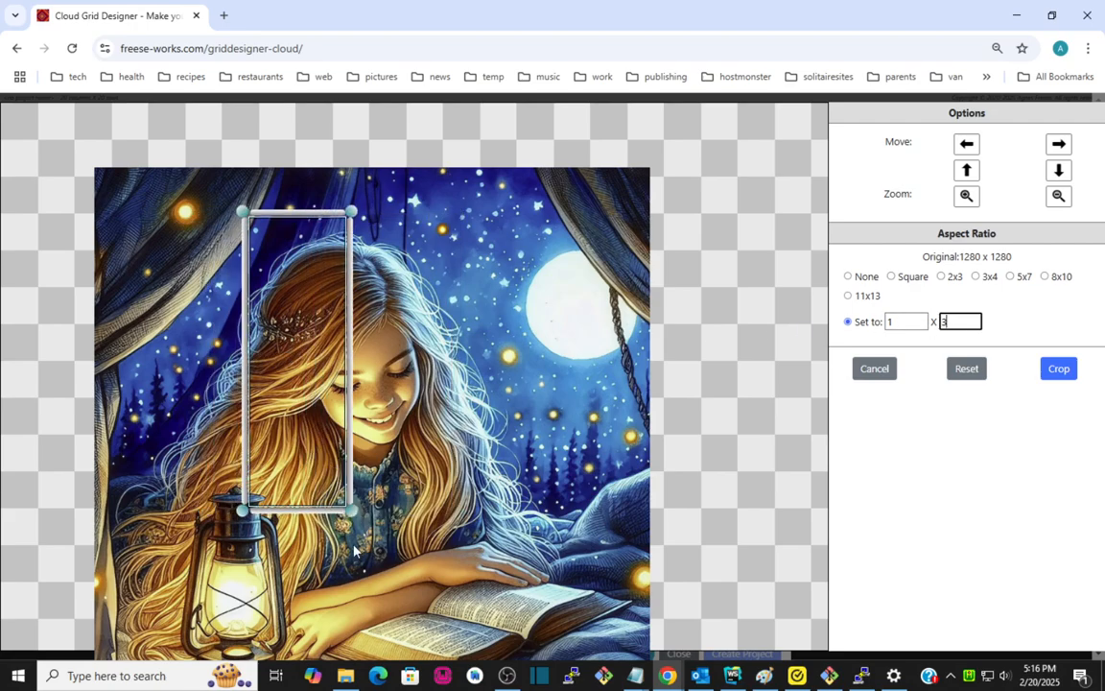
drag(352, 510, 441, 547)
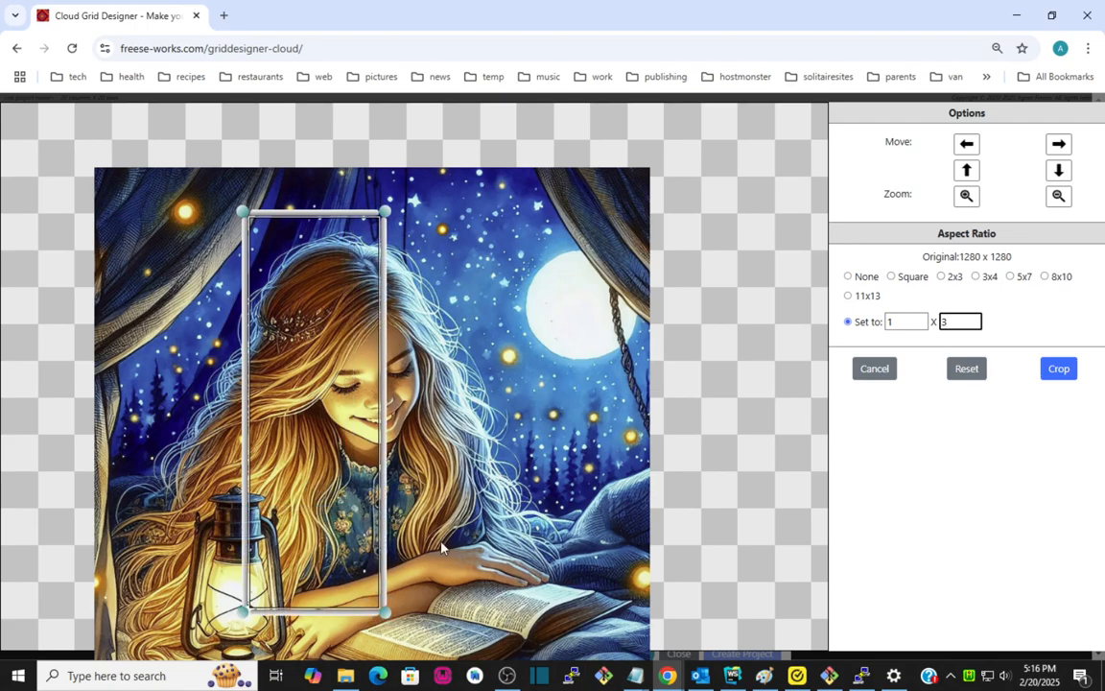
drag(338, 453, 395, 447)
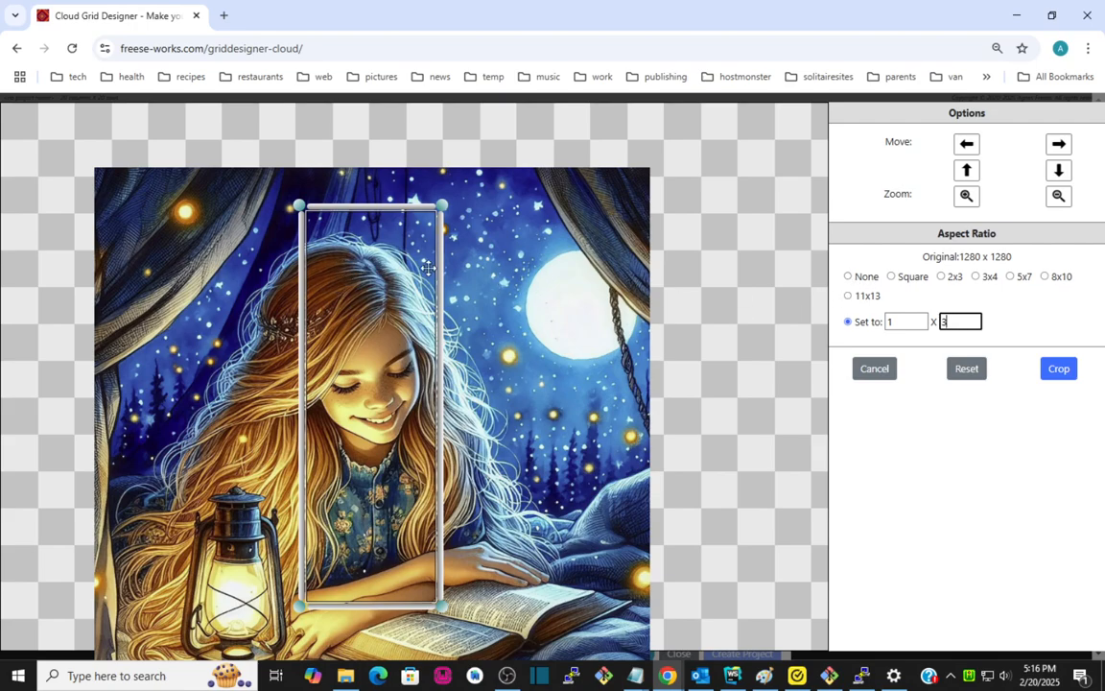
Switch the aspect ratio to None and resize and reposition the crop frame around the girl's face.
click(863, 282)
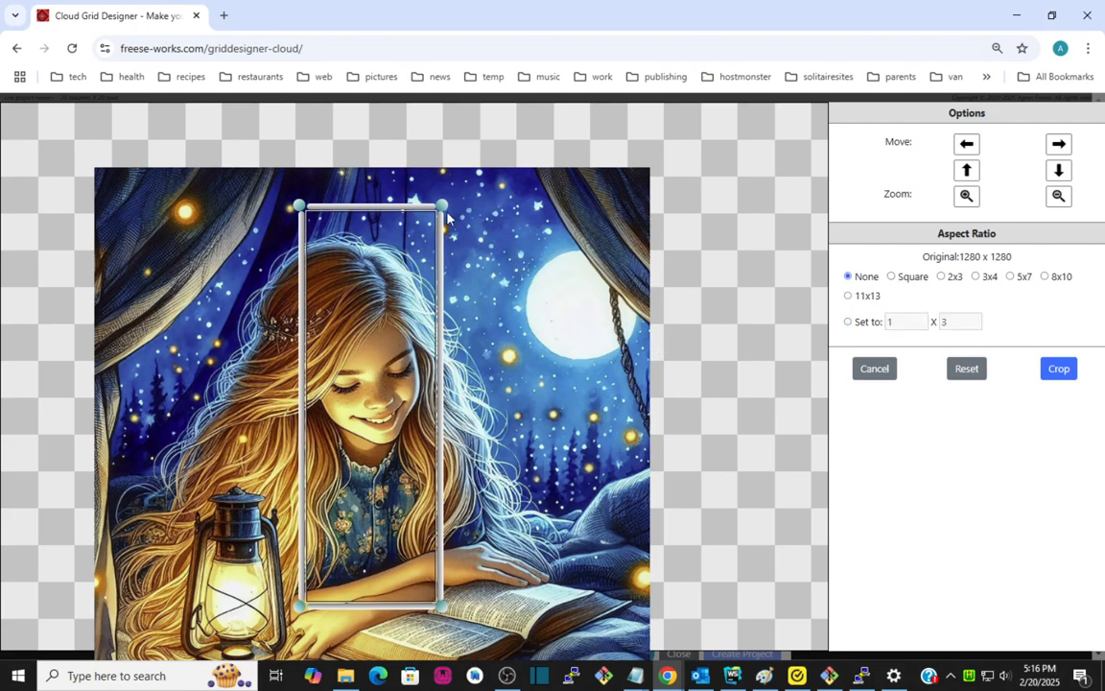
drag(442, 203, 525, 358)
drag(461, 439, 390, 298)
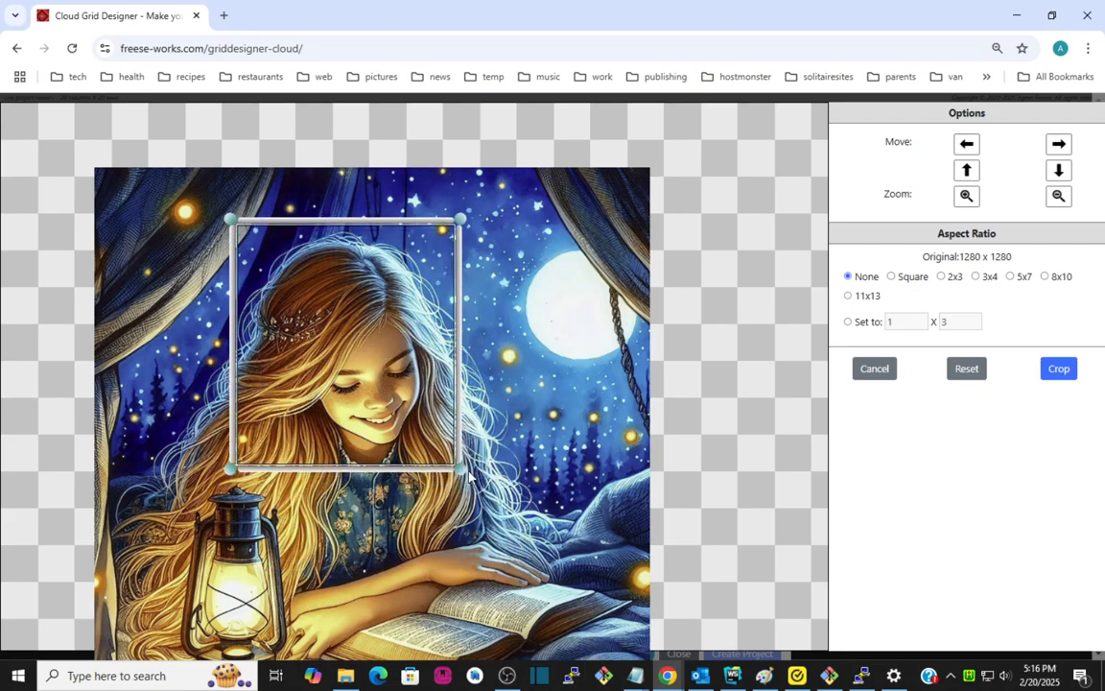
drag(461, 470, 472, 472)
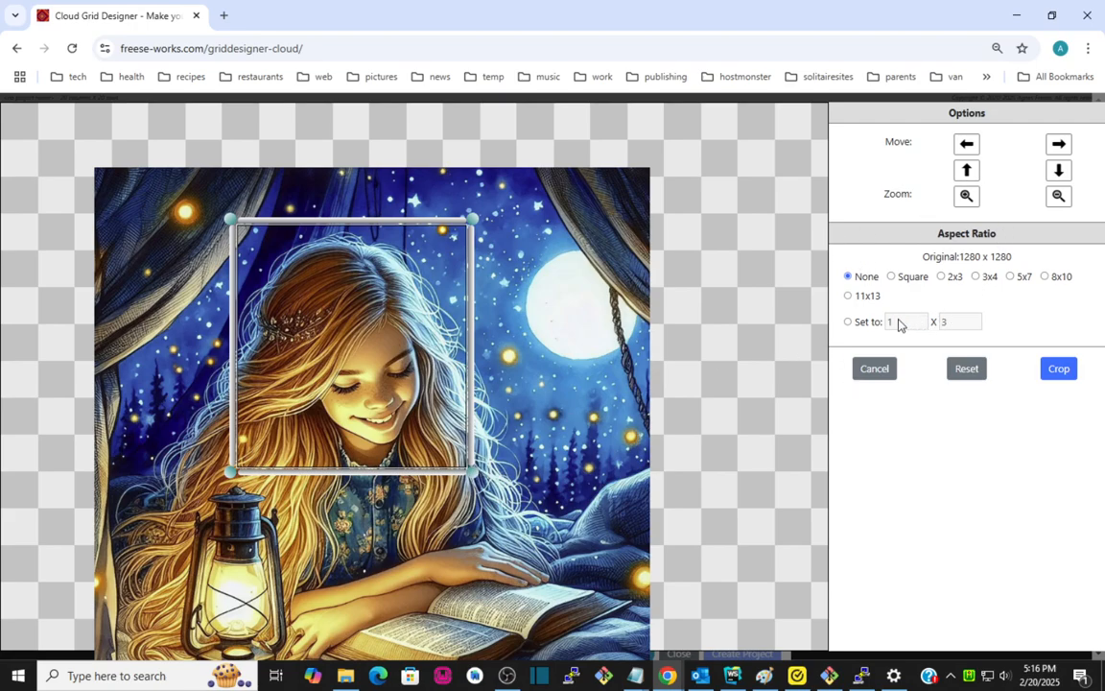
drag(406, 339, 408, 341)
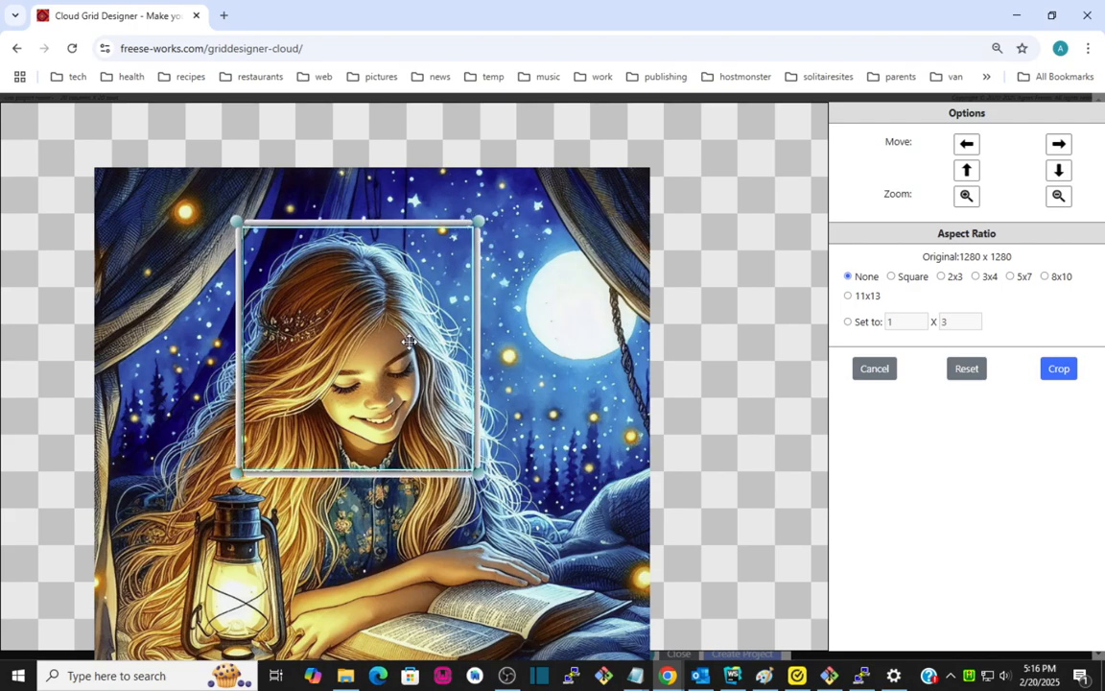
Apply the Square aspect ratio, nudge the crop frame, and reset the crop frame.
click(916, 277)
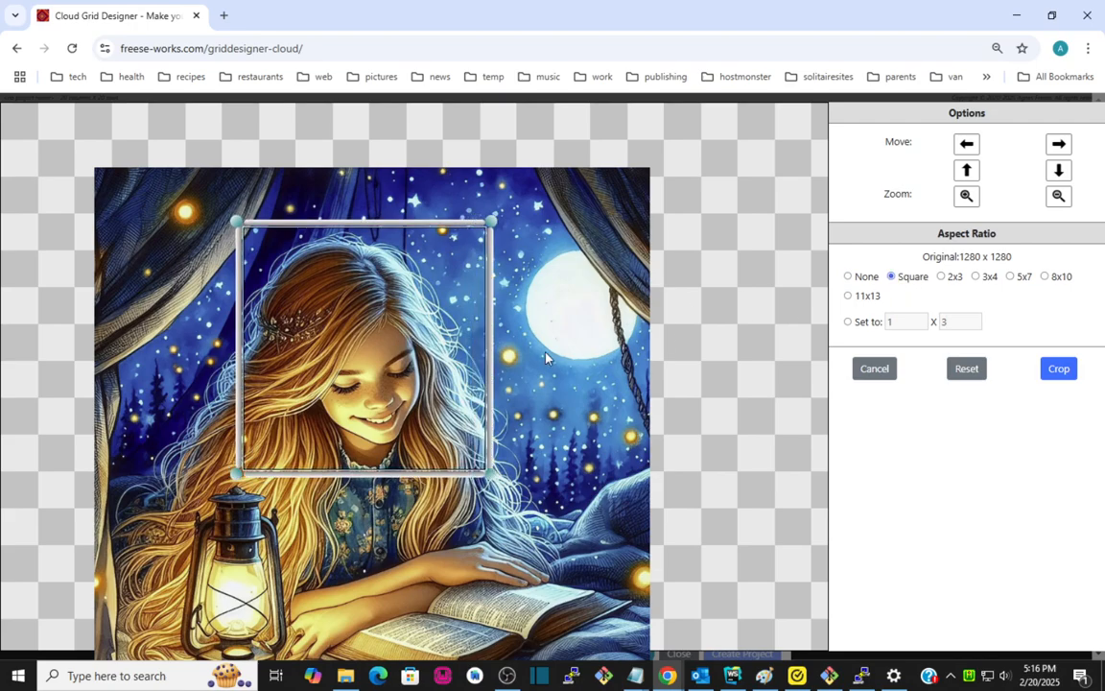
drag(467, 348, 465, 350)
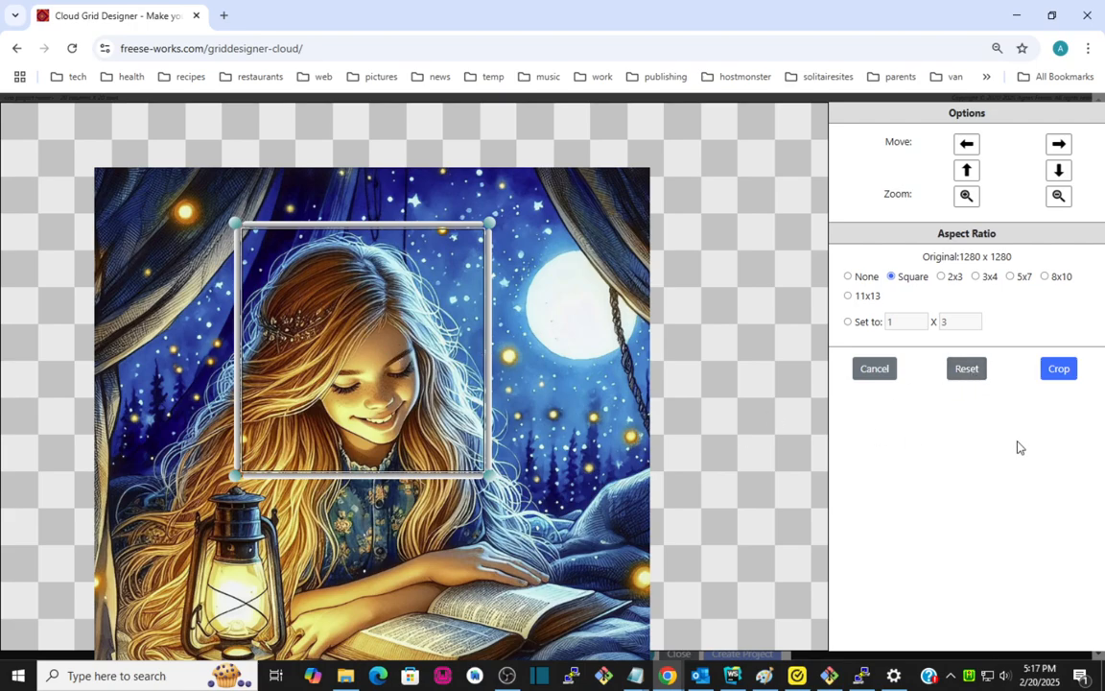
click(964, 371)
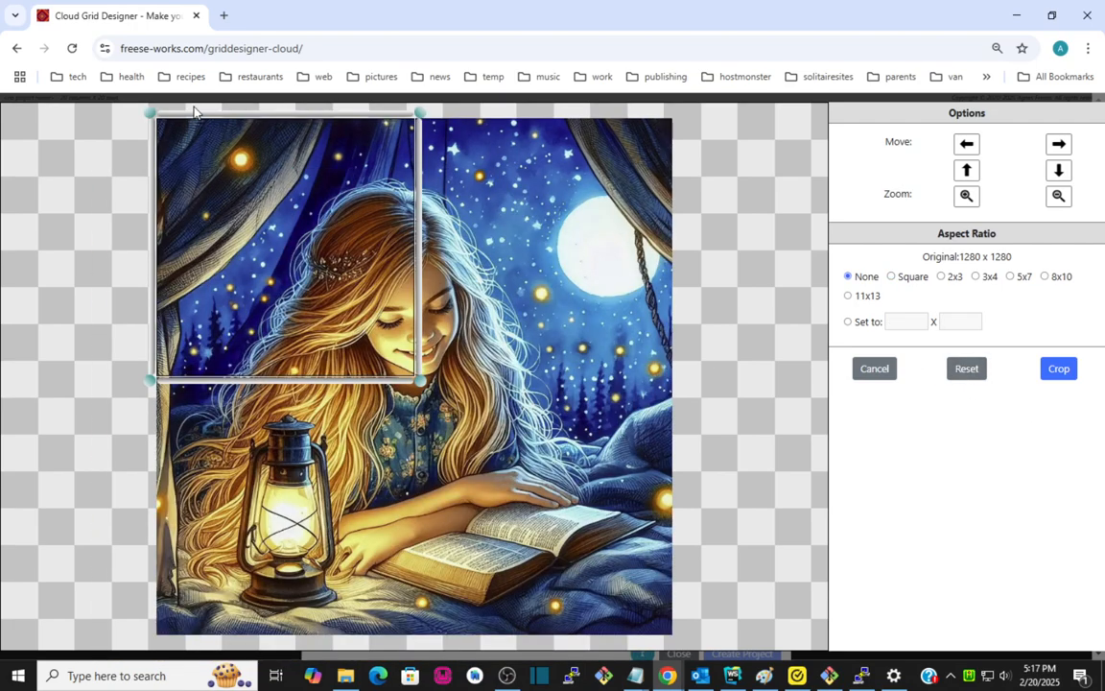
Move the crop frame over the girl's face, apply the Square aspect ratio, and crop the image.
drag(223, 236, 318, 285)
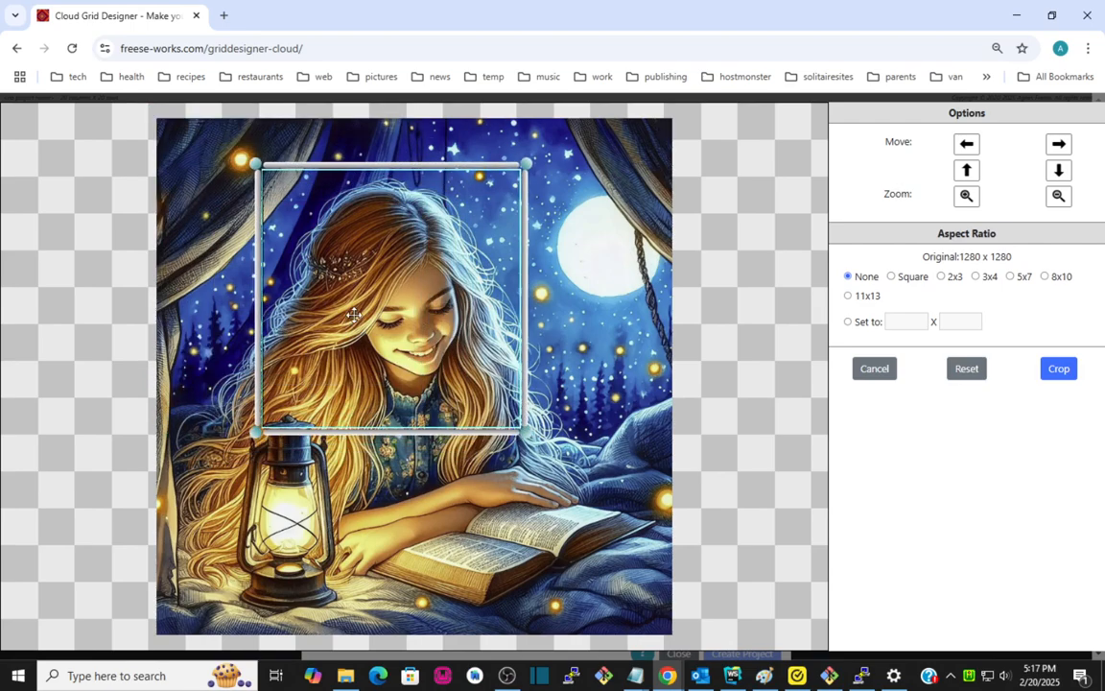
click(893, 277)
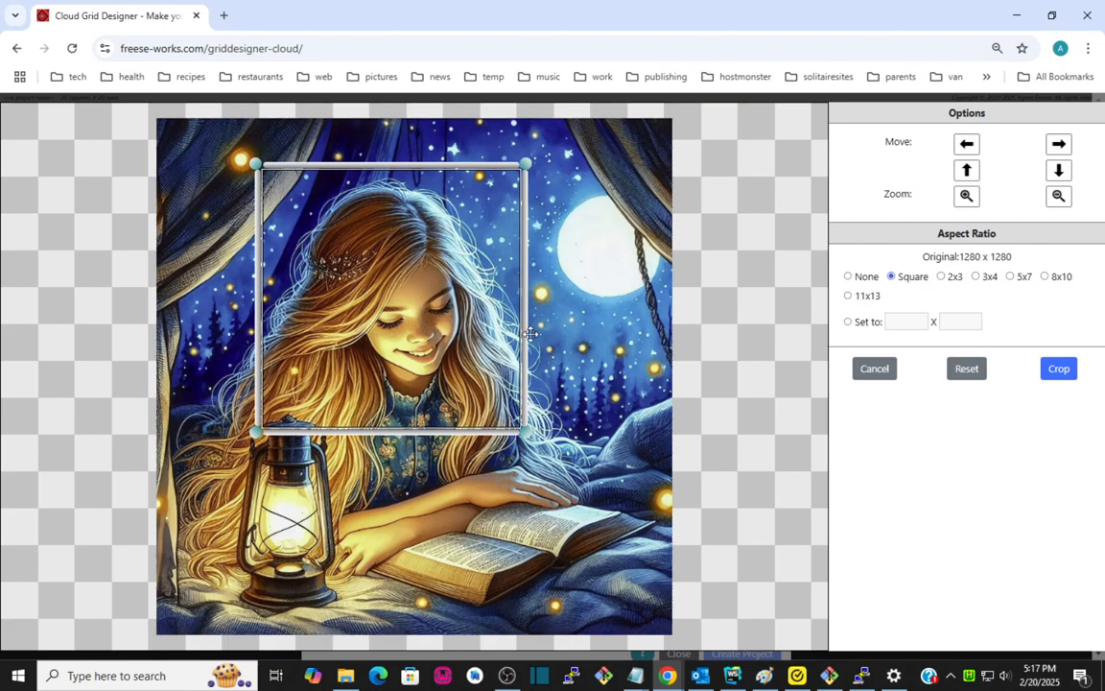
click(1058, 369)
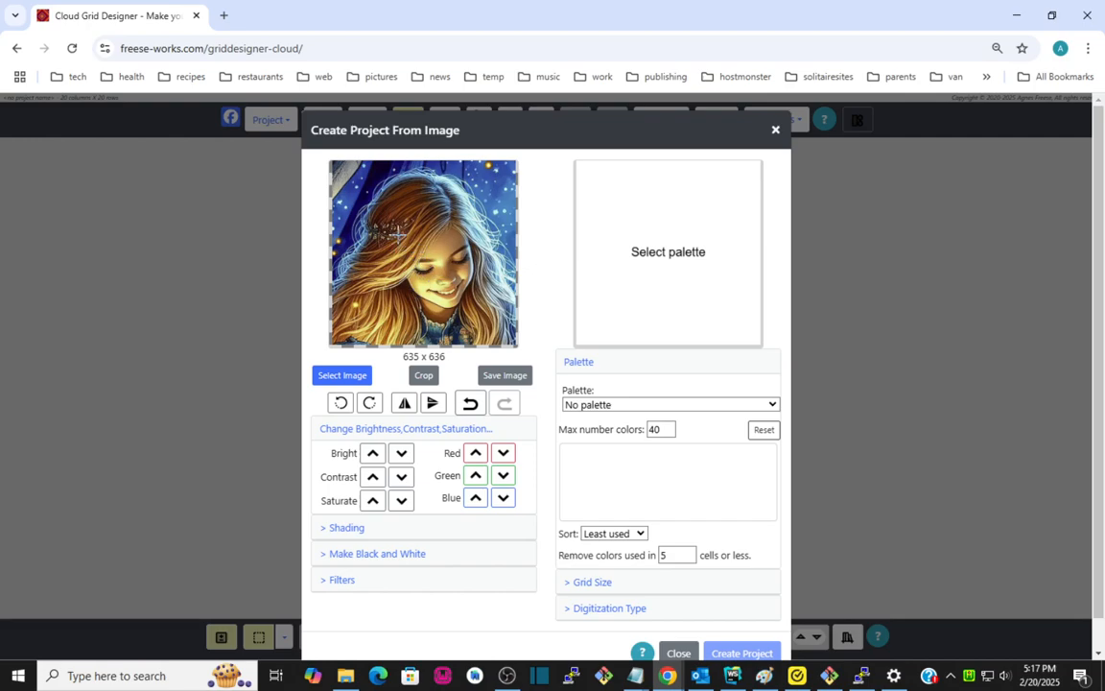
Undo and redo the crop twice.
click(471, 404)
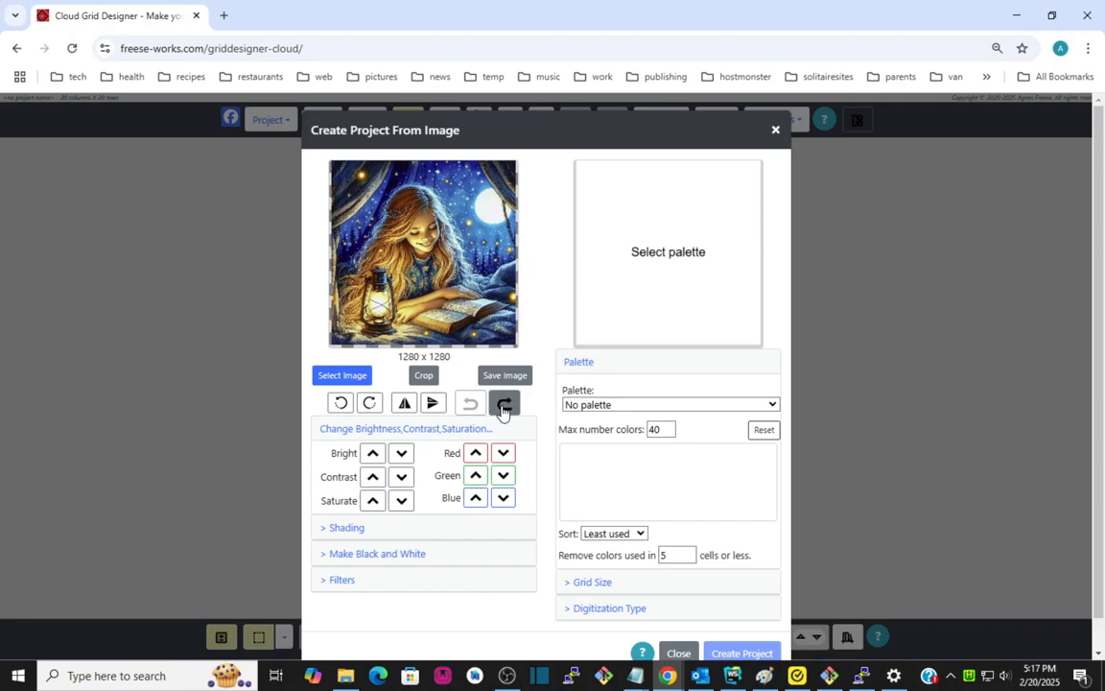
click(502, 404)
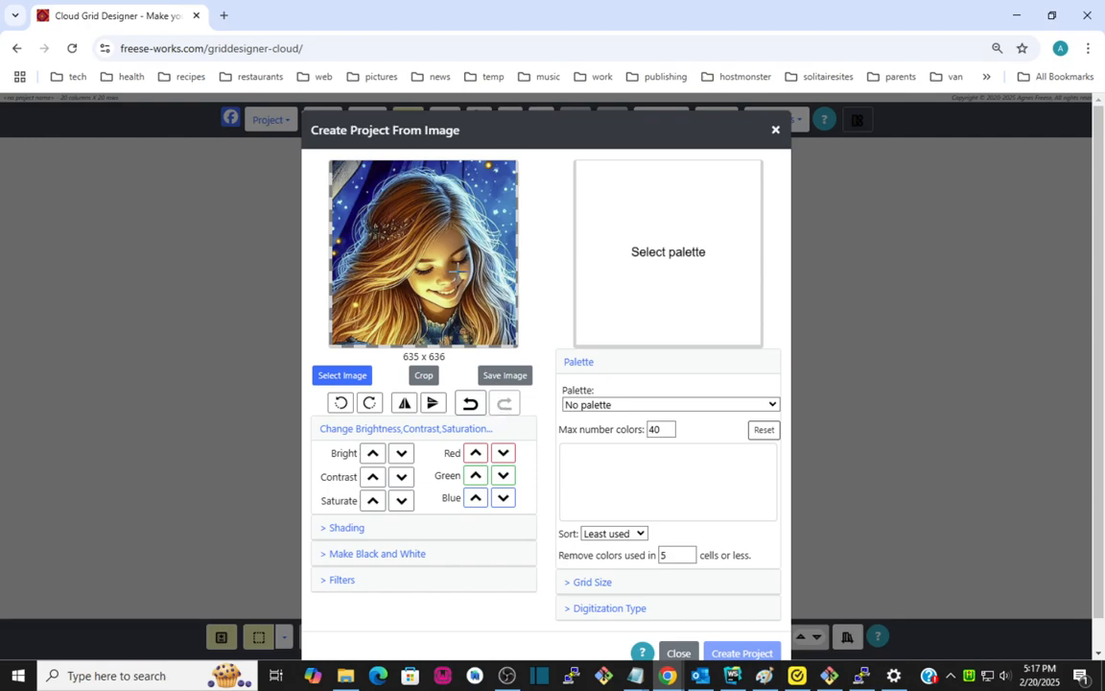
click(462, 405)
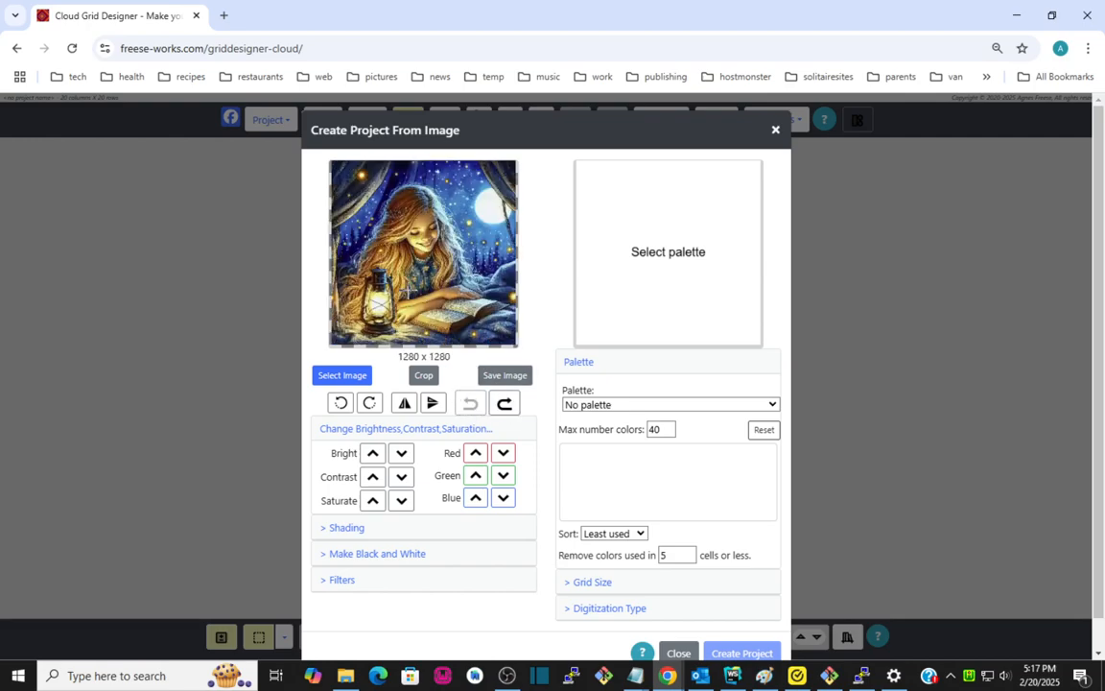
click(507, 407)
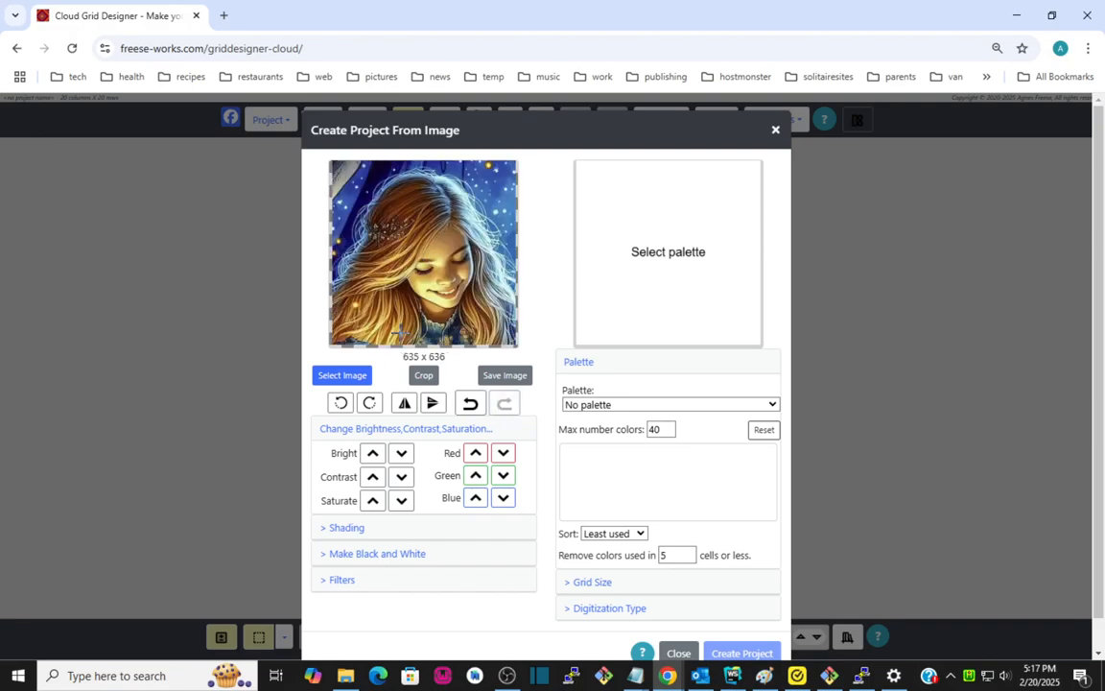
Flip the image horizontally twice and vertically twice.
click(404, 404)
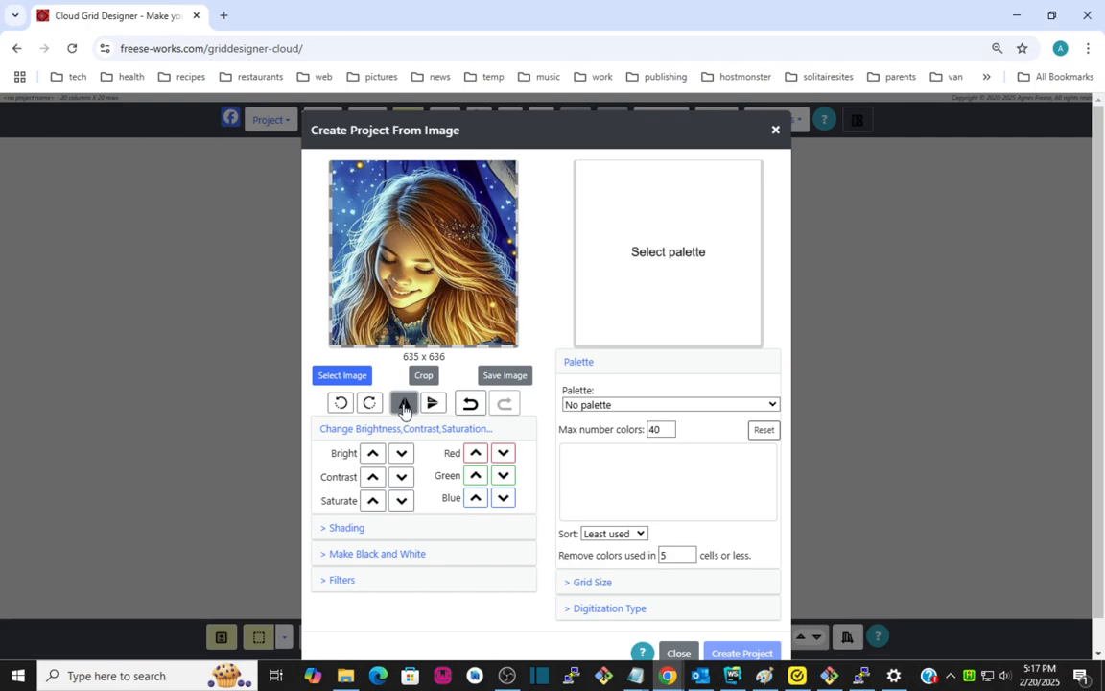
click(404, 405)
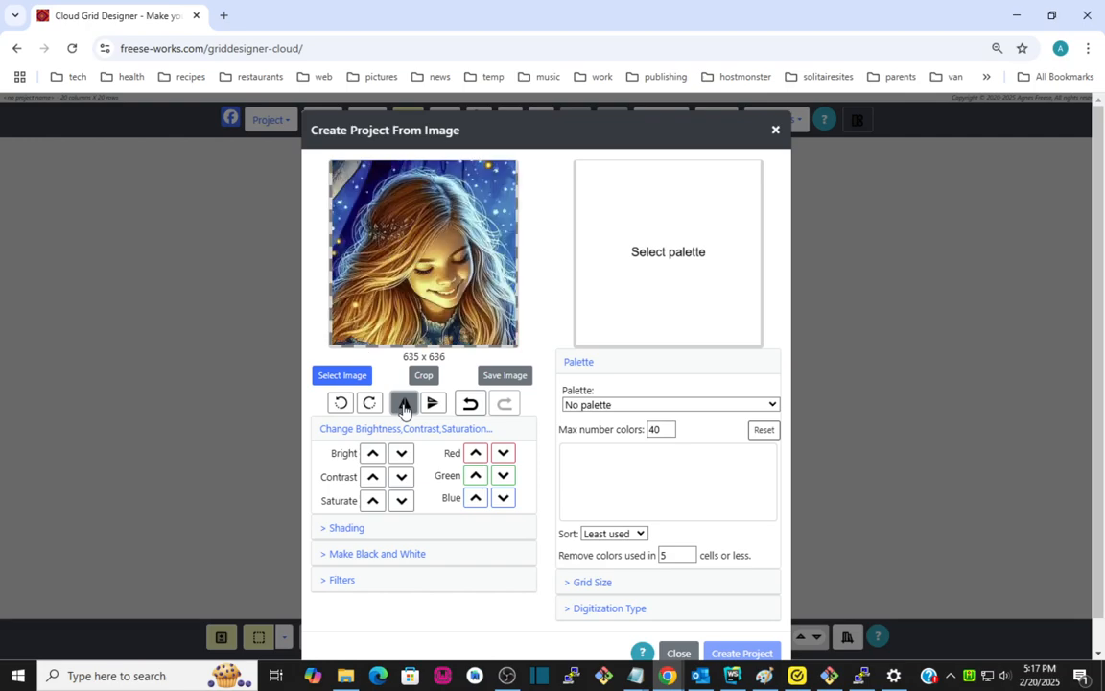
click(434, 405)
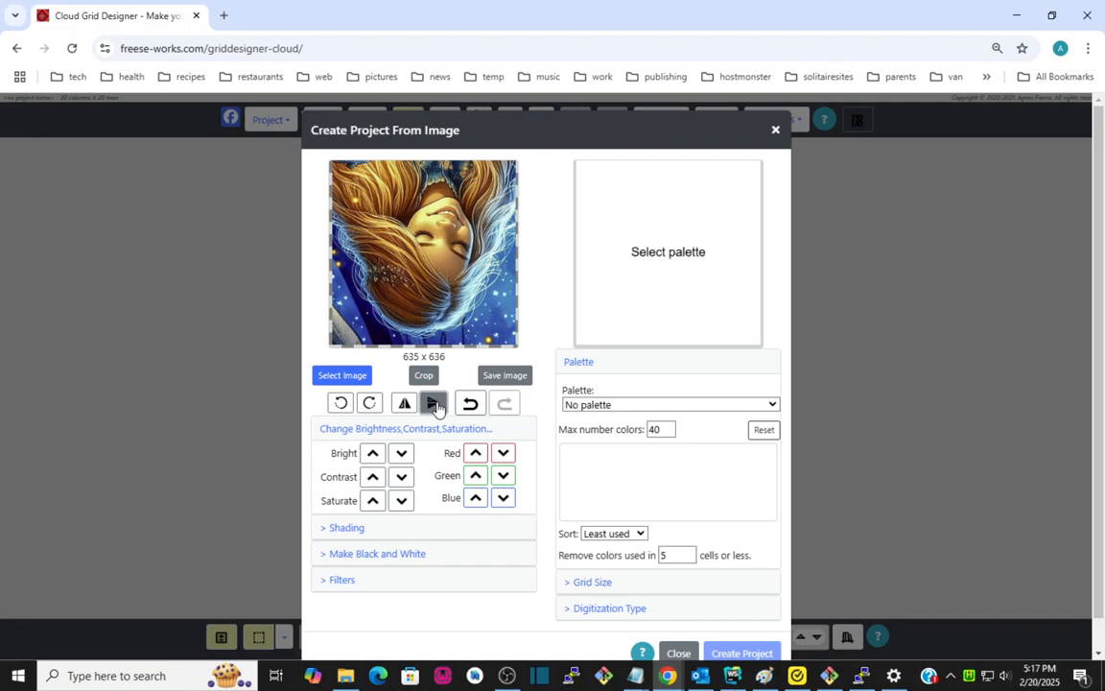
click(434, 404)
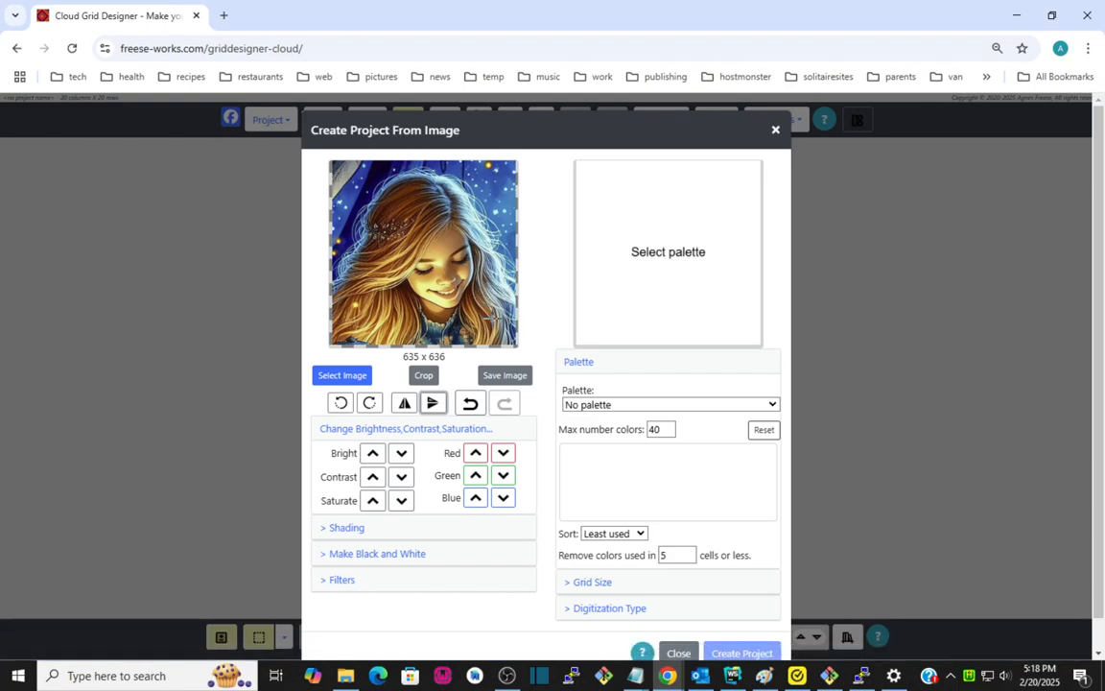
Open the crop editor and cancel it.
click(424, 377)
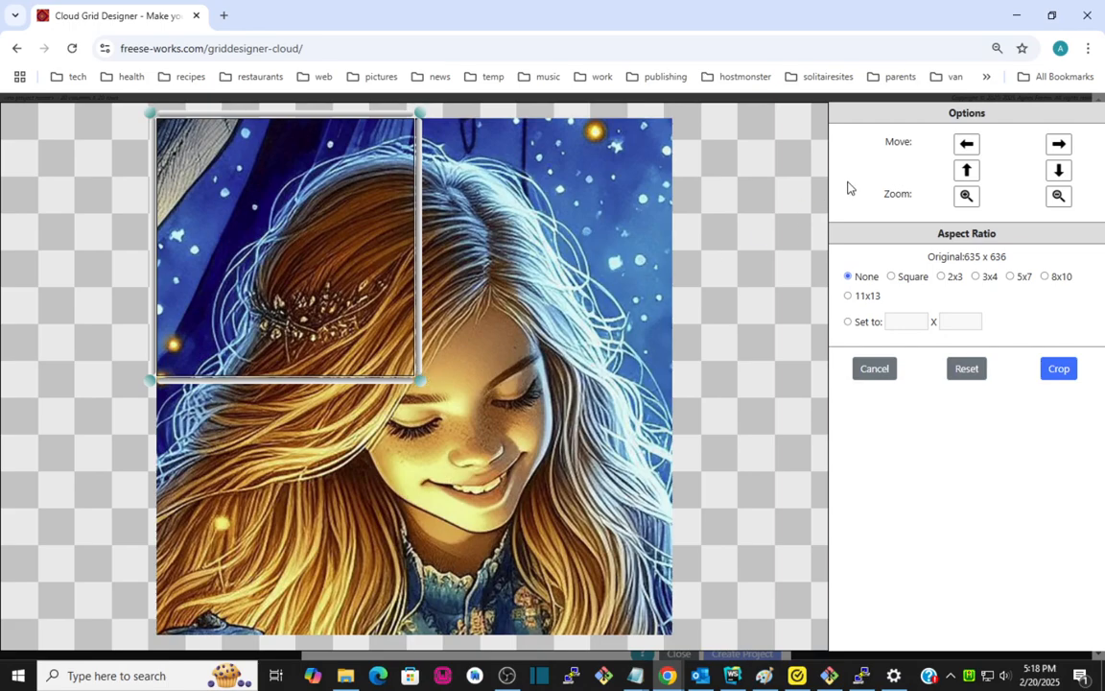
click(877, 372)
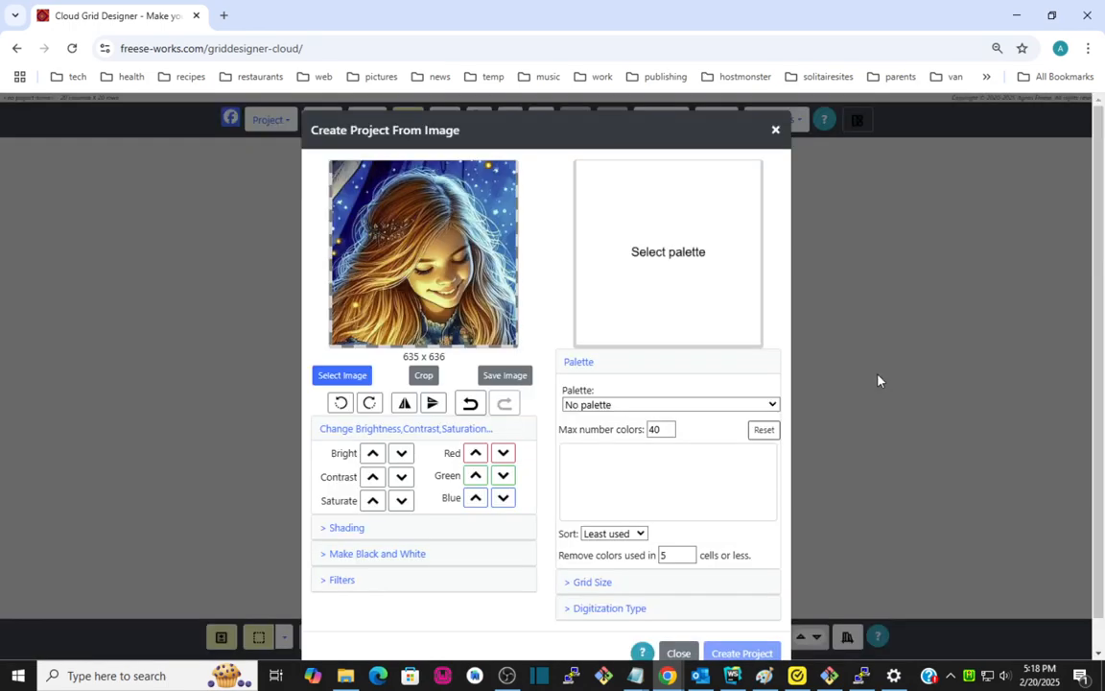
Select the image animals-6392140-GordonJohnson-GDJ.png as the new source picture.
click(342, 375)
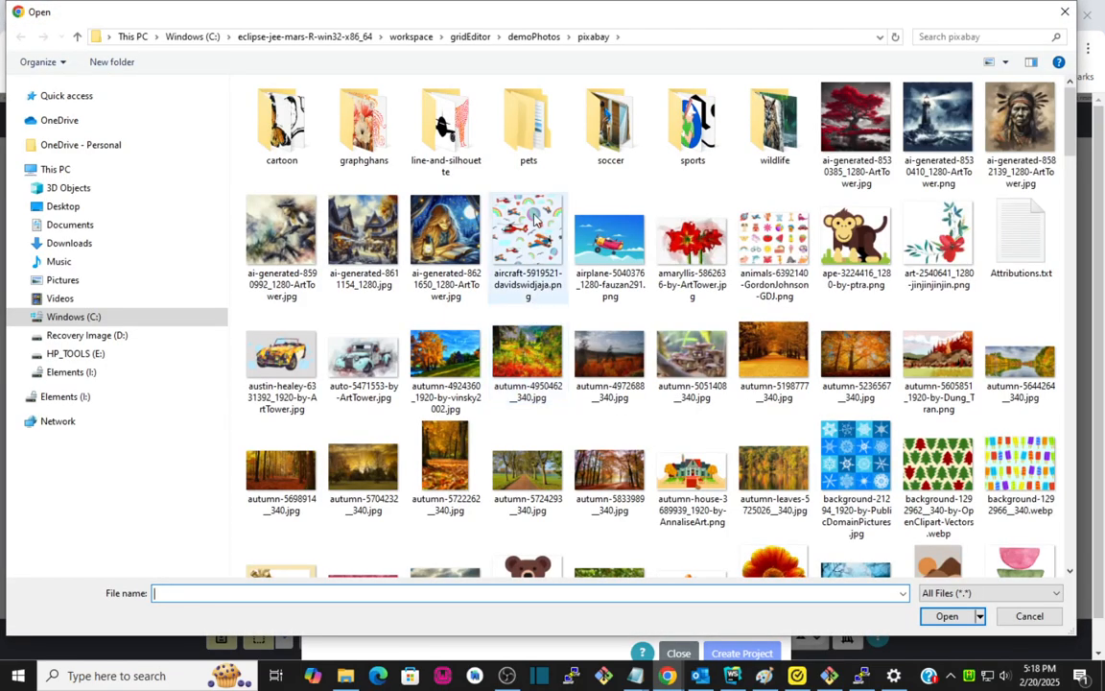
click(796, 257)
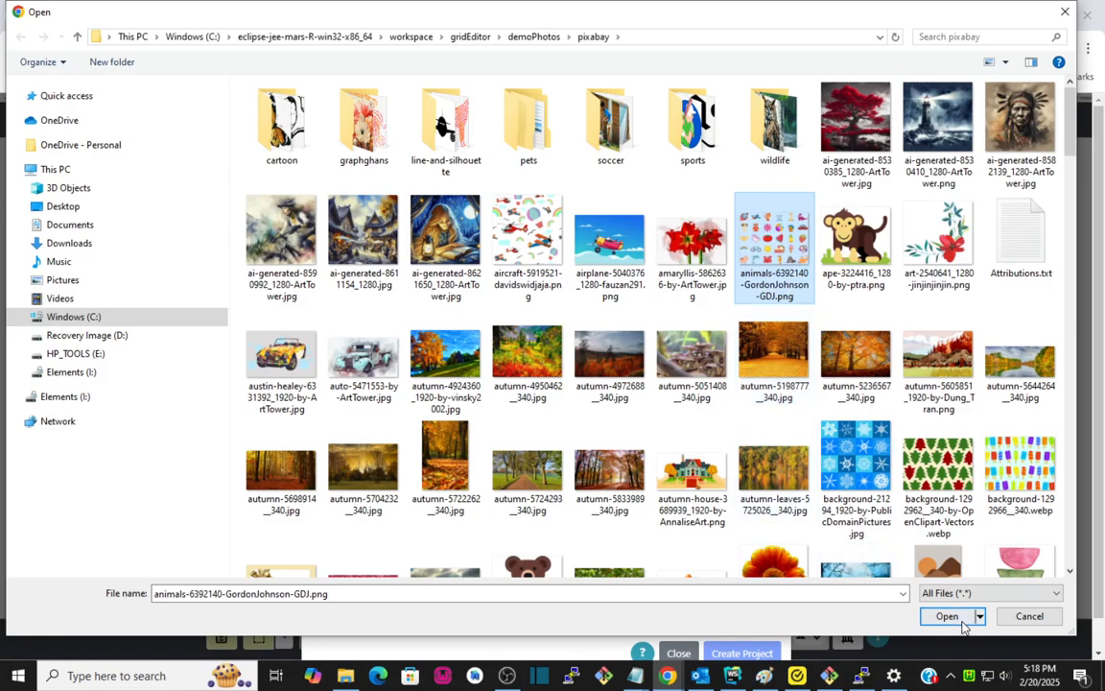
click(962, 621)
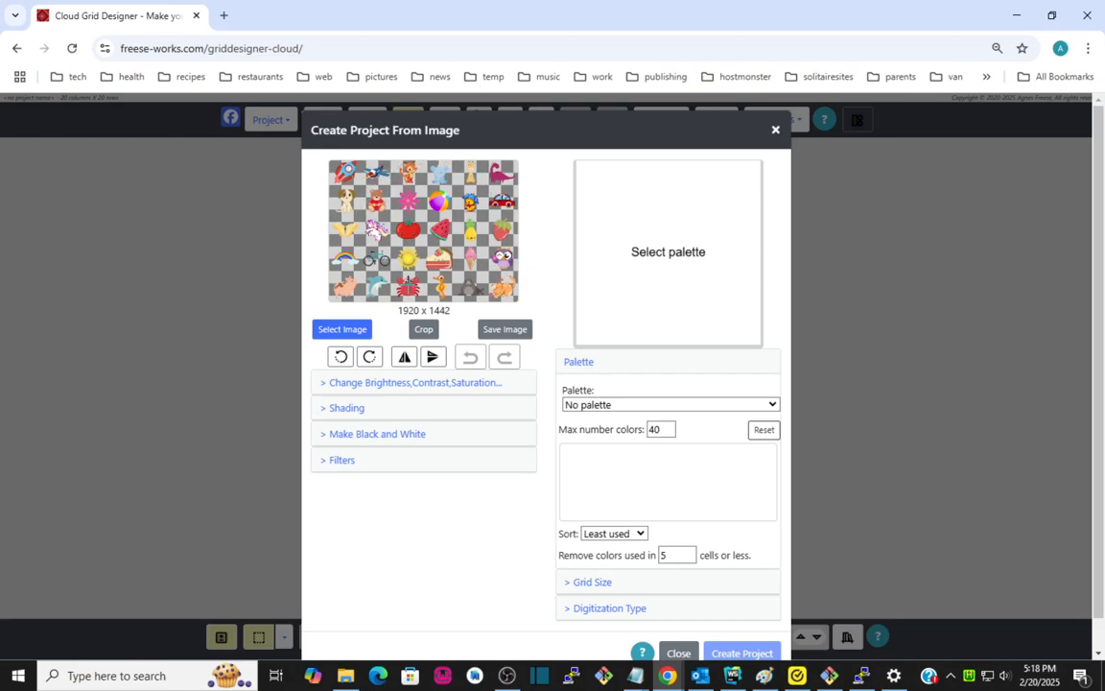
Crop the animals image to a square around the beach ball.
click(421, 331)
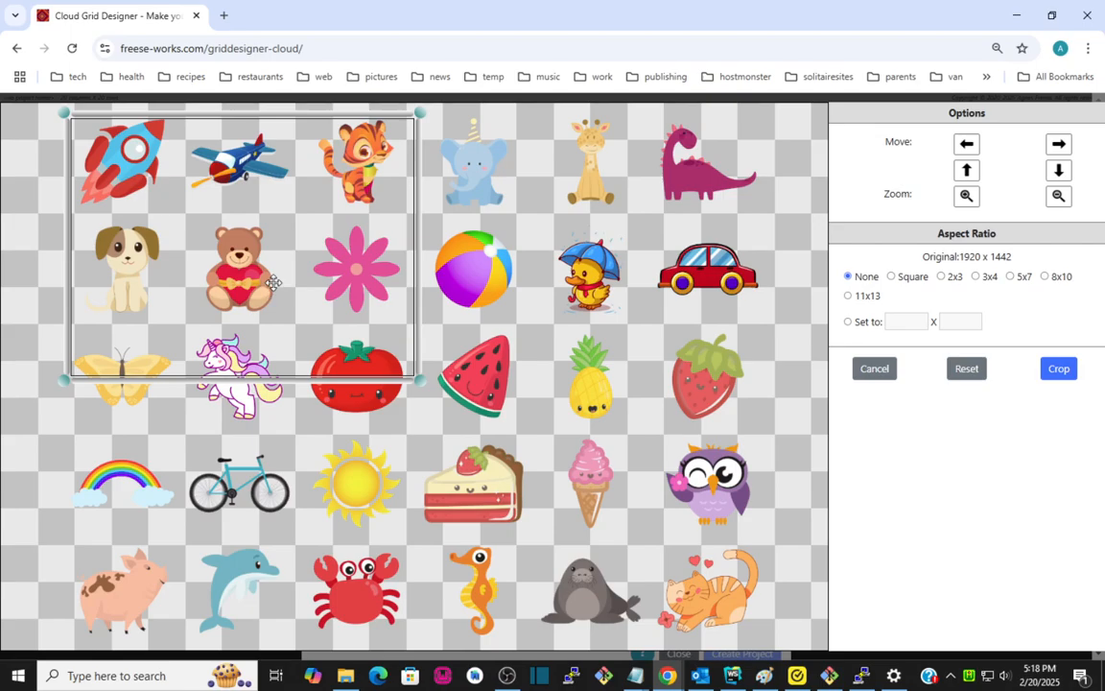
drag(247, 254, 624, 381)
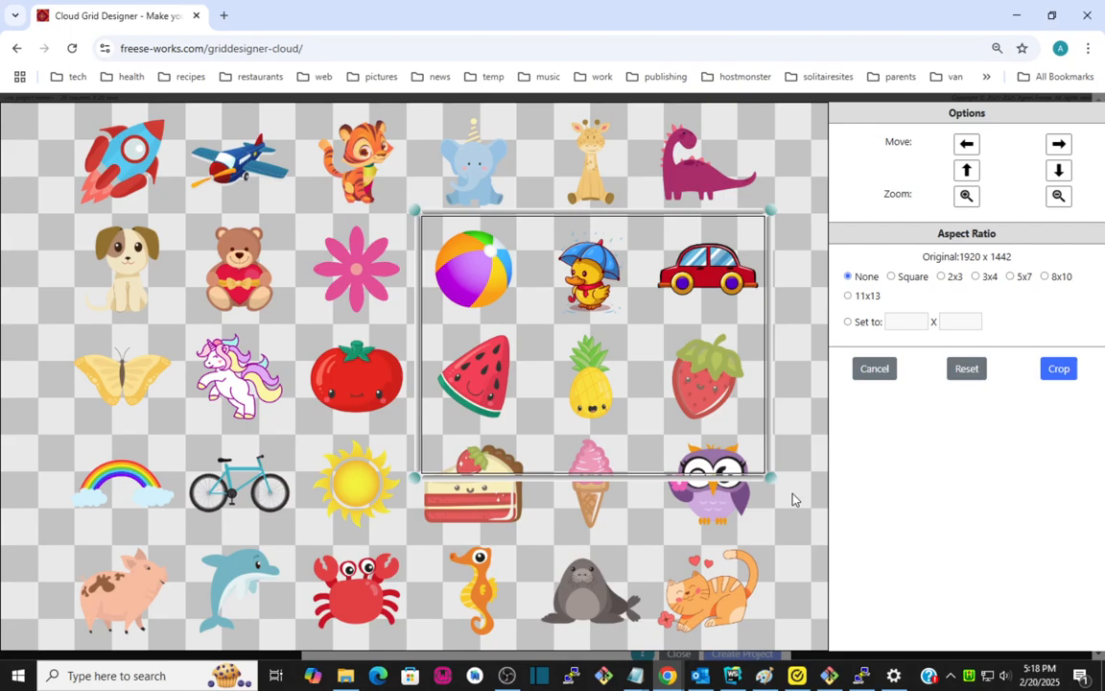
drag(770, 476, 538, 326)
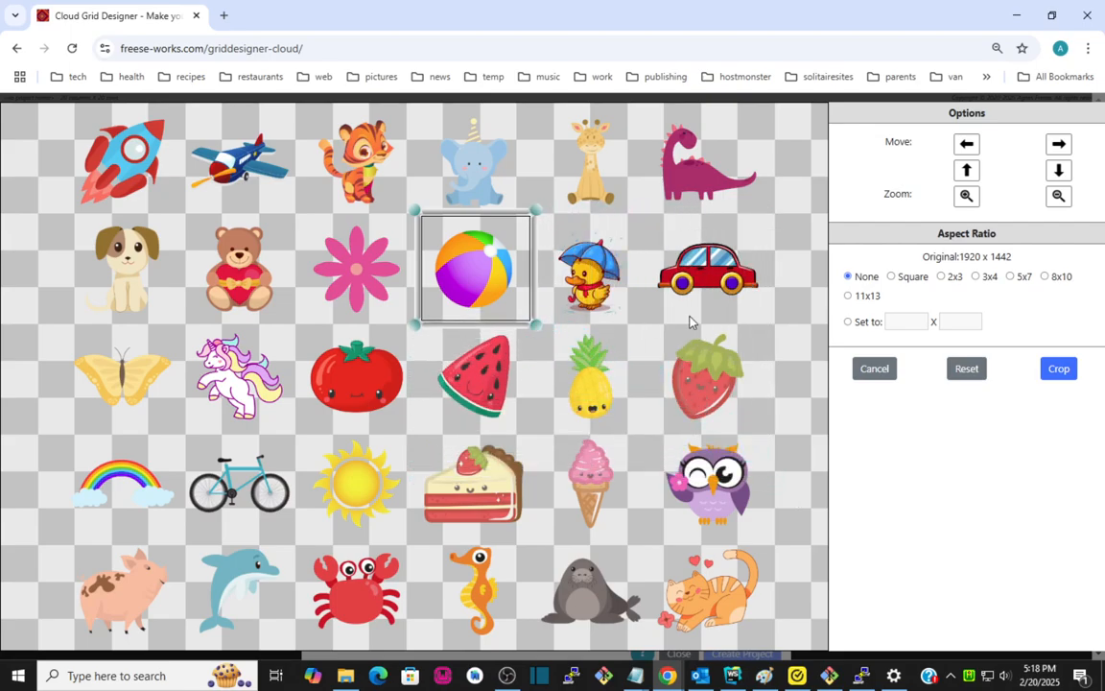
click(910, 278)
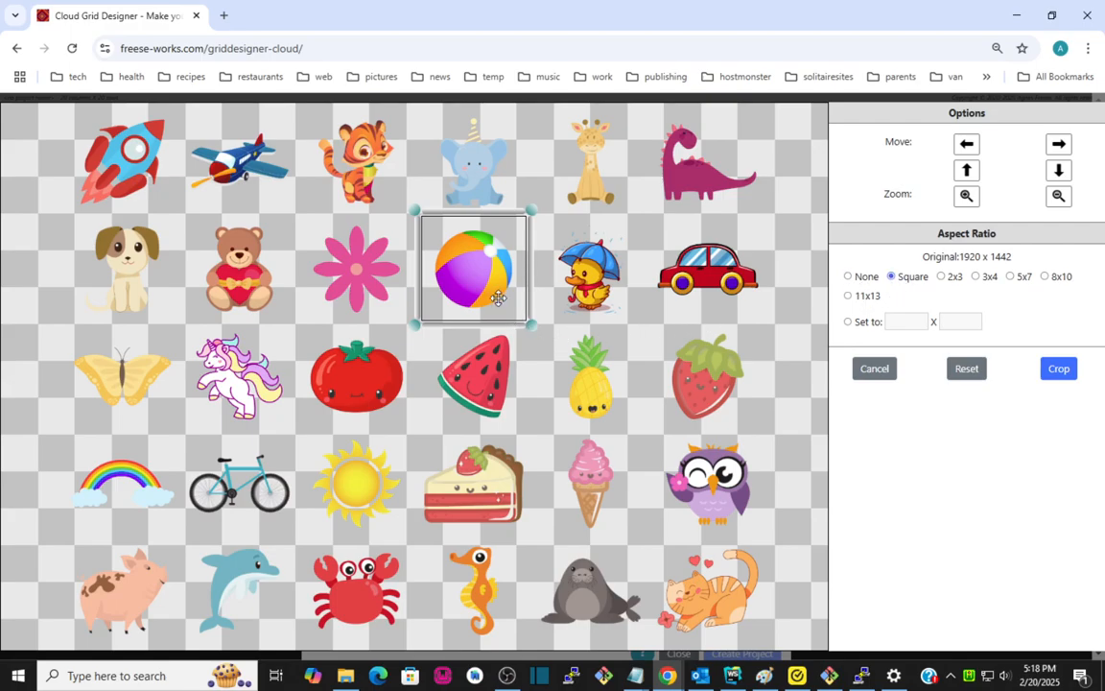
click(1059, 371)
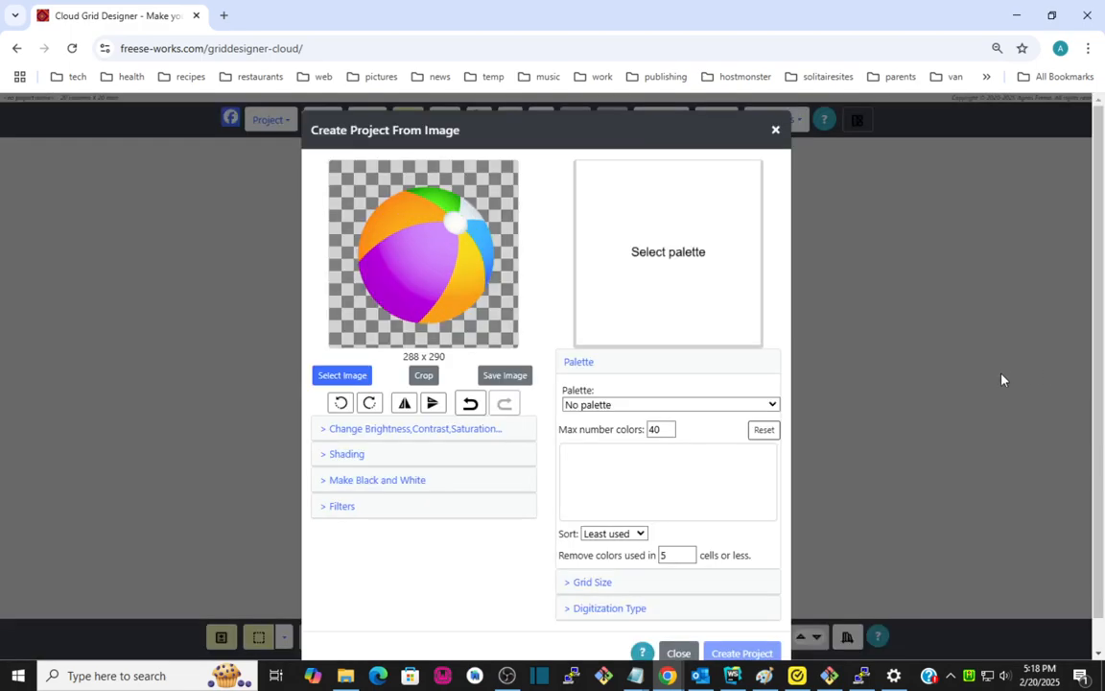